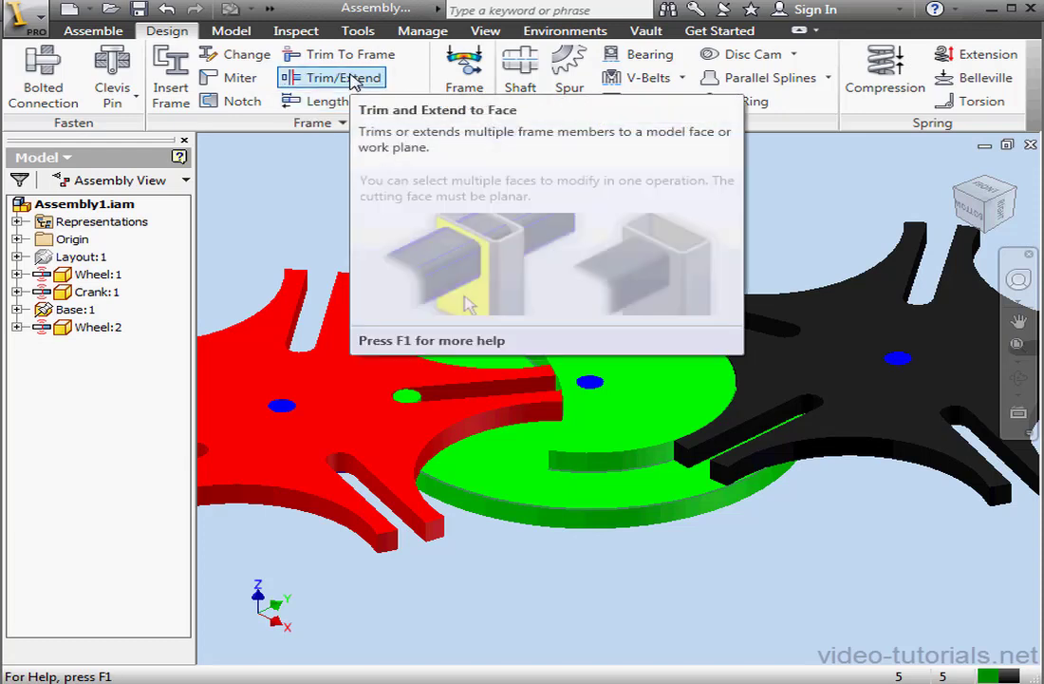
Switch the ribbon from Model to Inspect, then to the Tools tab
left_click(241, 31)
left_click(300, 33)
left_click(358, 34)
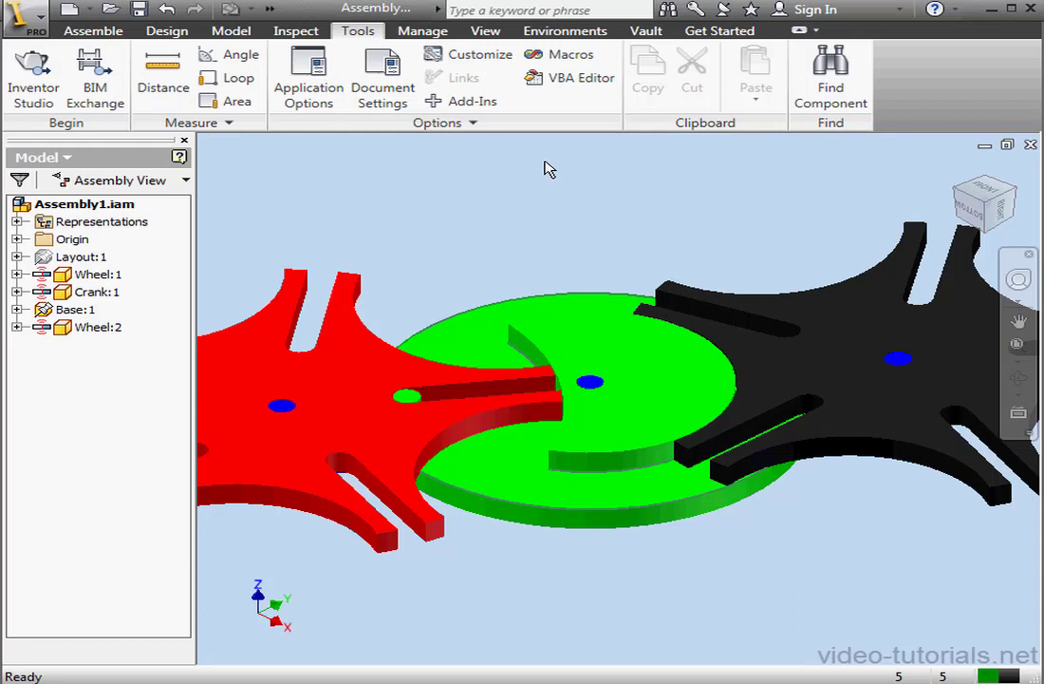
Set Ribbon Appearance to Text Off, then to Small icons
right_click(461, 85)
mouse_move(567, 103)
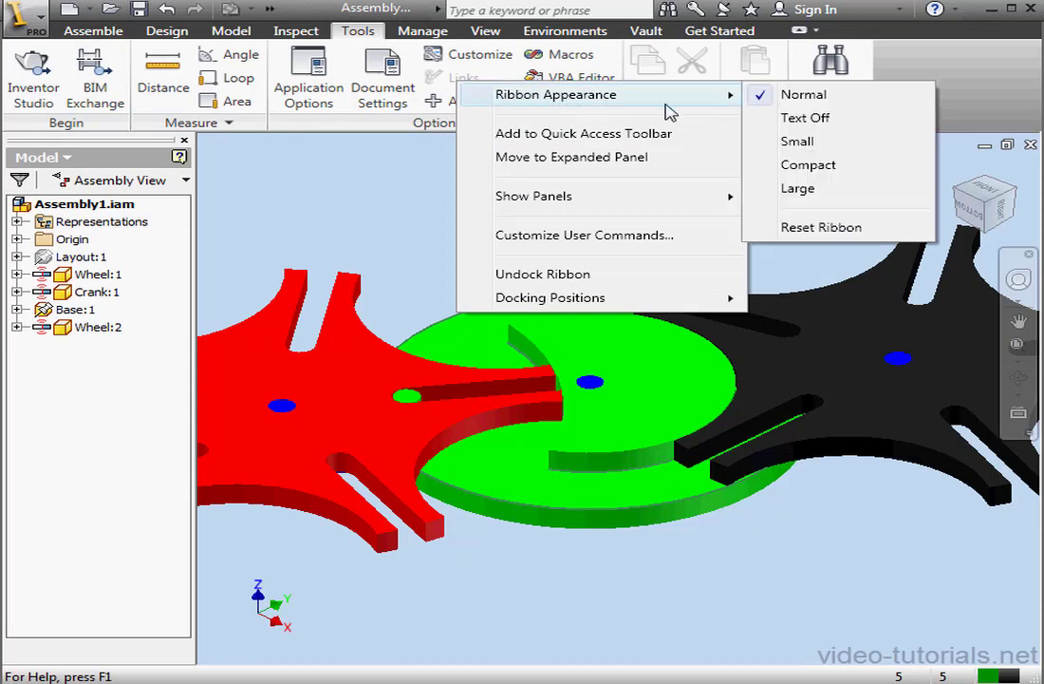
left_click(814, 120)
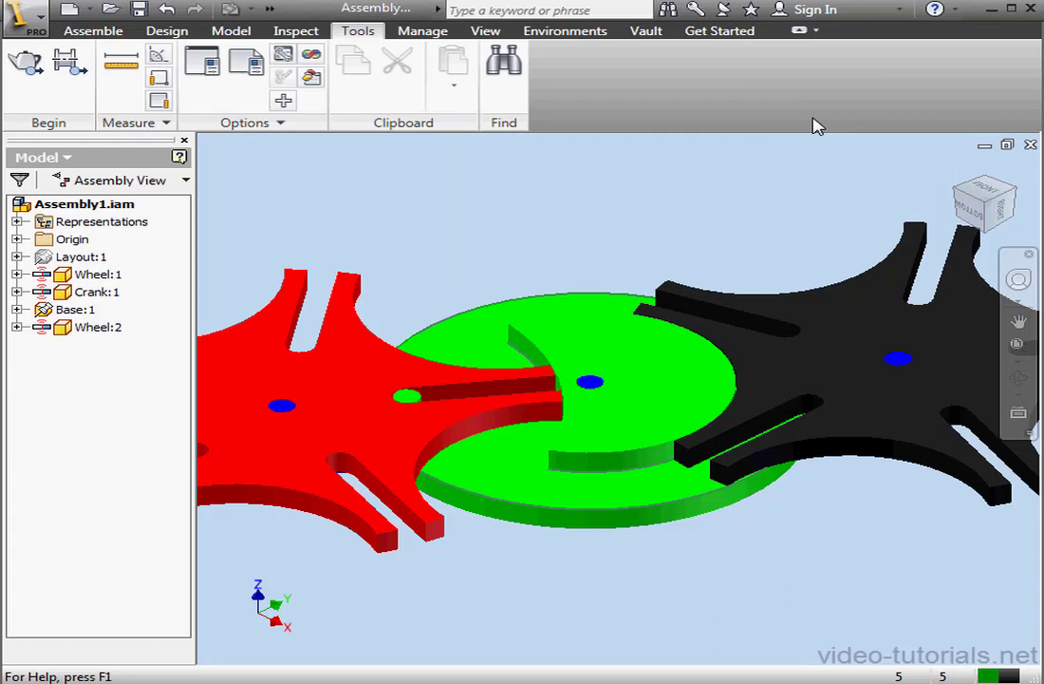
right_click(297, 112)
mouse_move(421, 133)
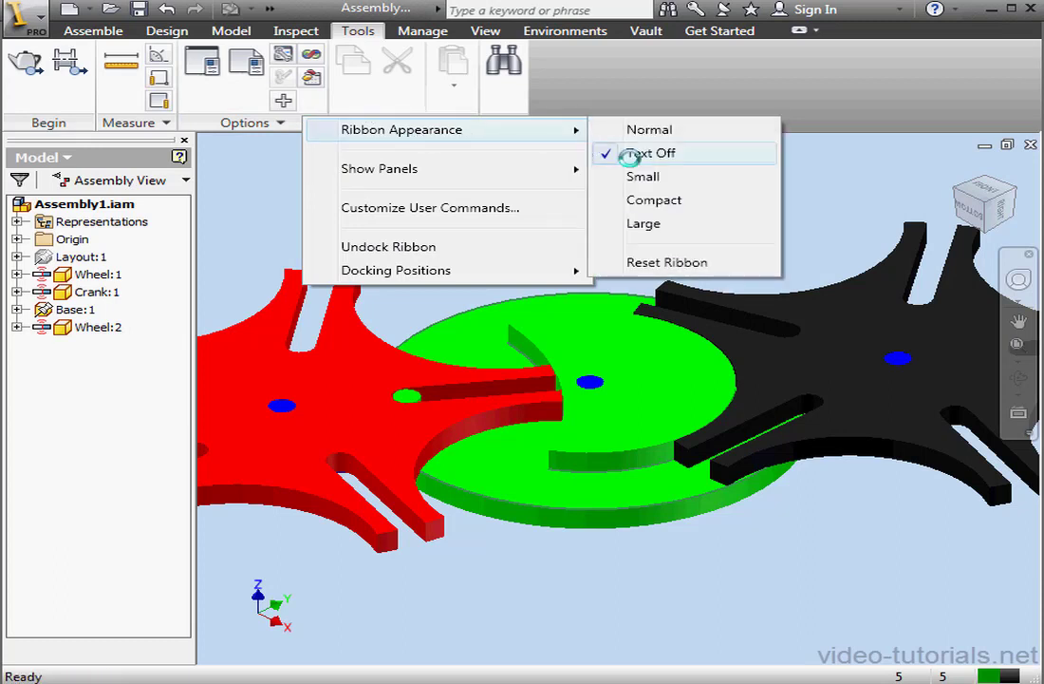
left_click(651, 177)
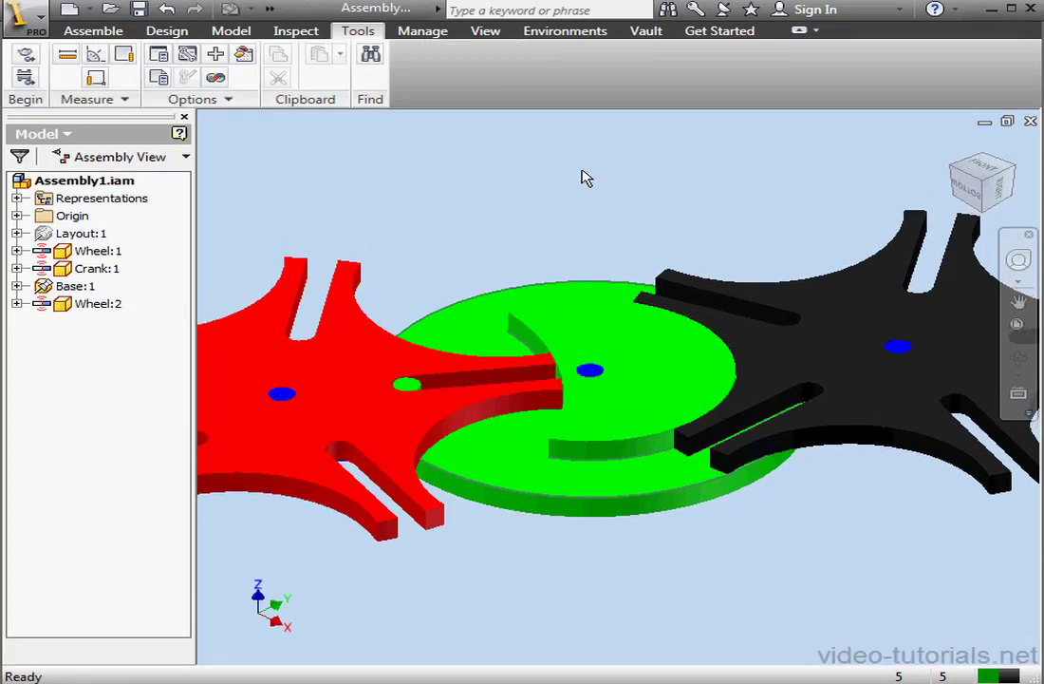
Set Ribbon Appearance to Compact, then back to Normal
right_click(270, 98)
mouse_move(359, 104)
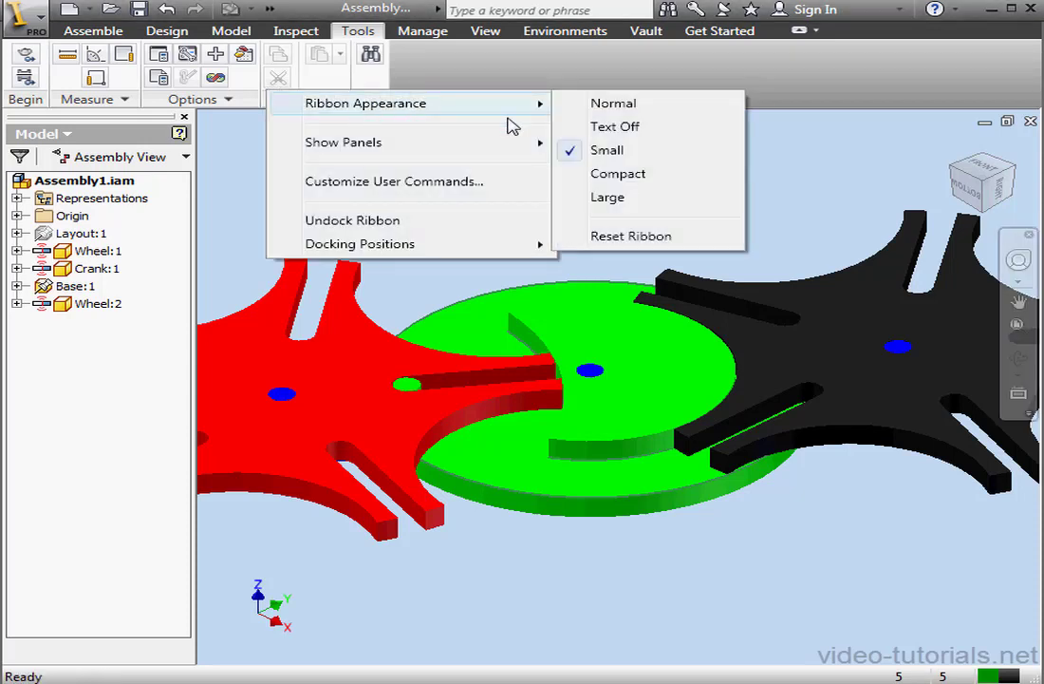
left_click(625, 174)
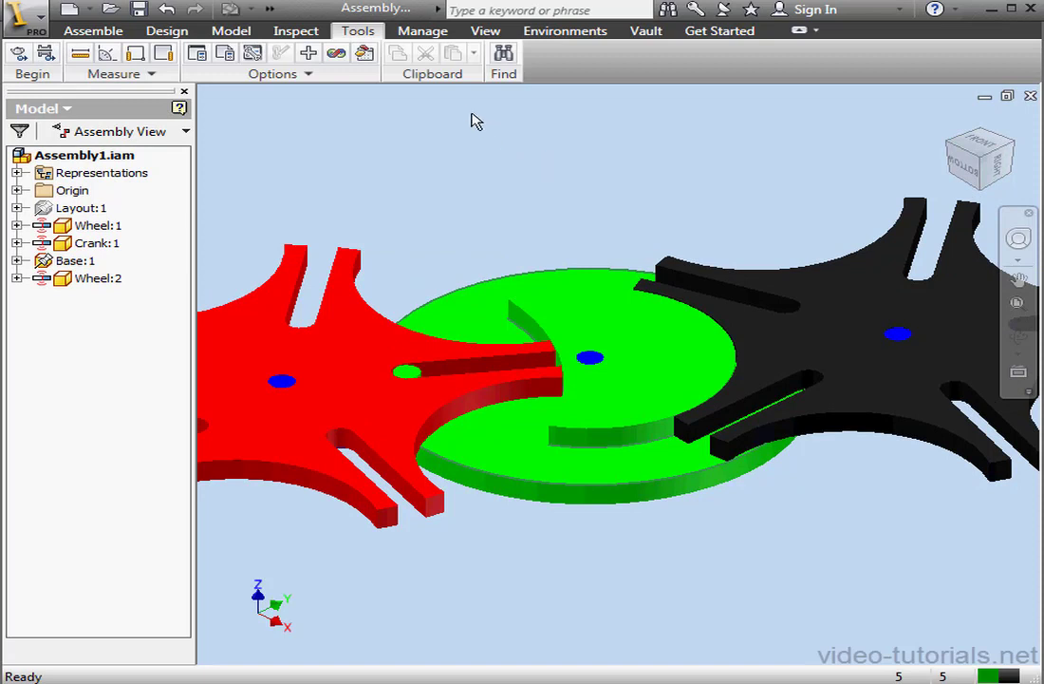
right_click(443, 63)
mouse_move(750, 71)
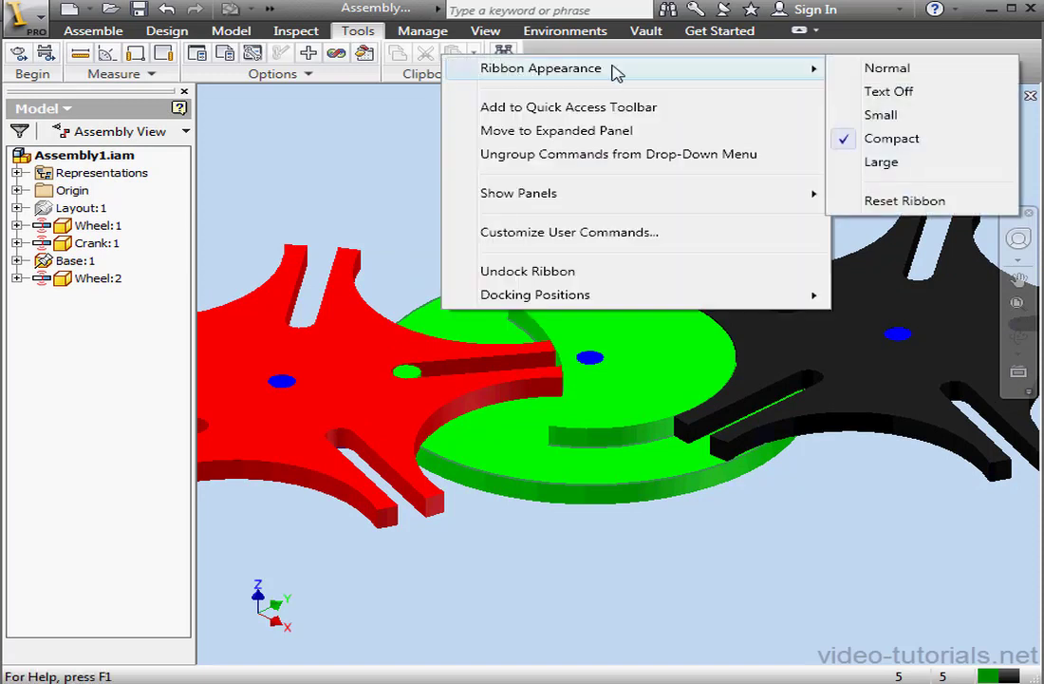
left_click(873, 71)
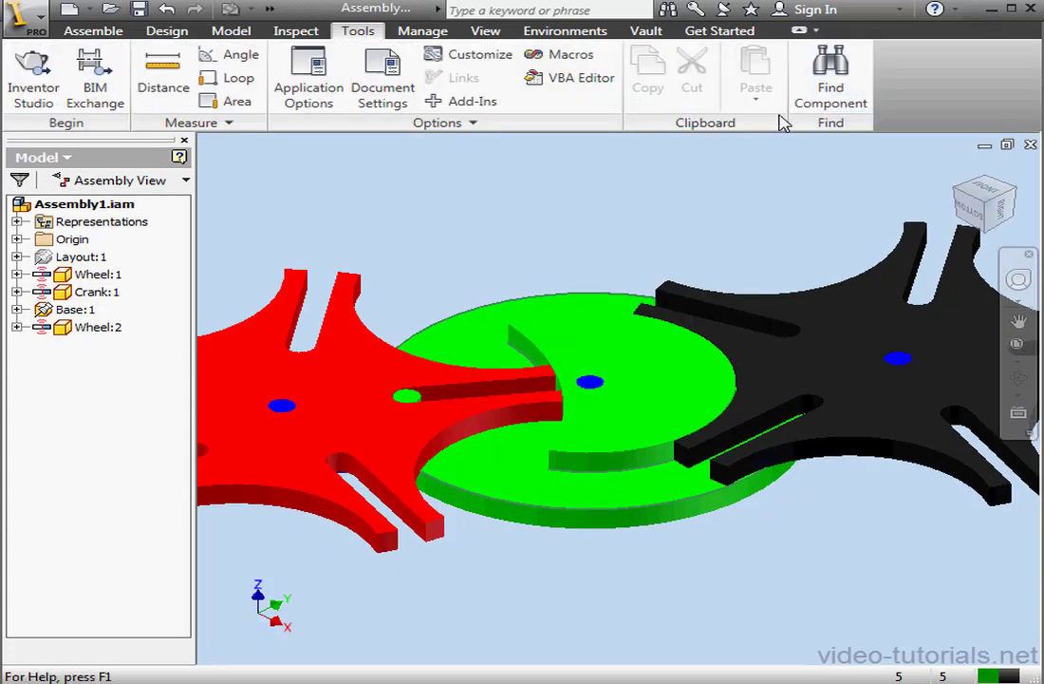
Reset the ribbon via Ribbon Appearance > Reset Ribbon and confirm Yes
right_click(443, 88)
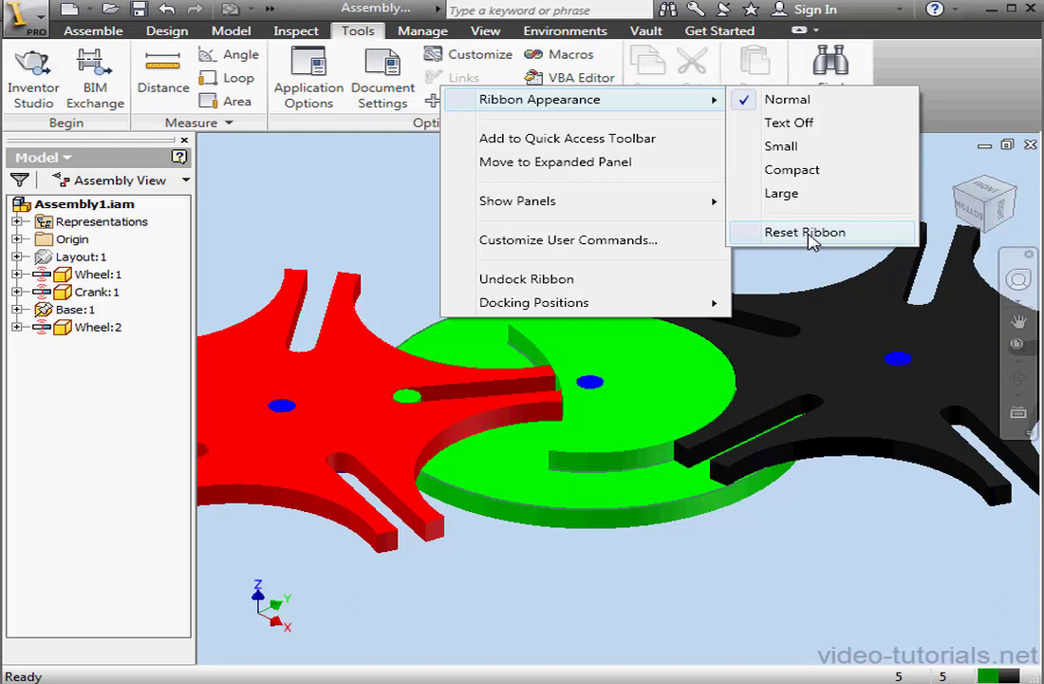
left_click(809, 234)
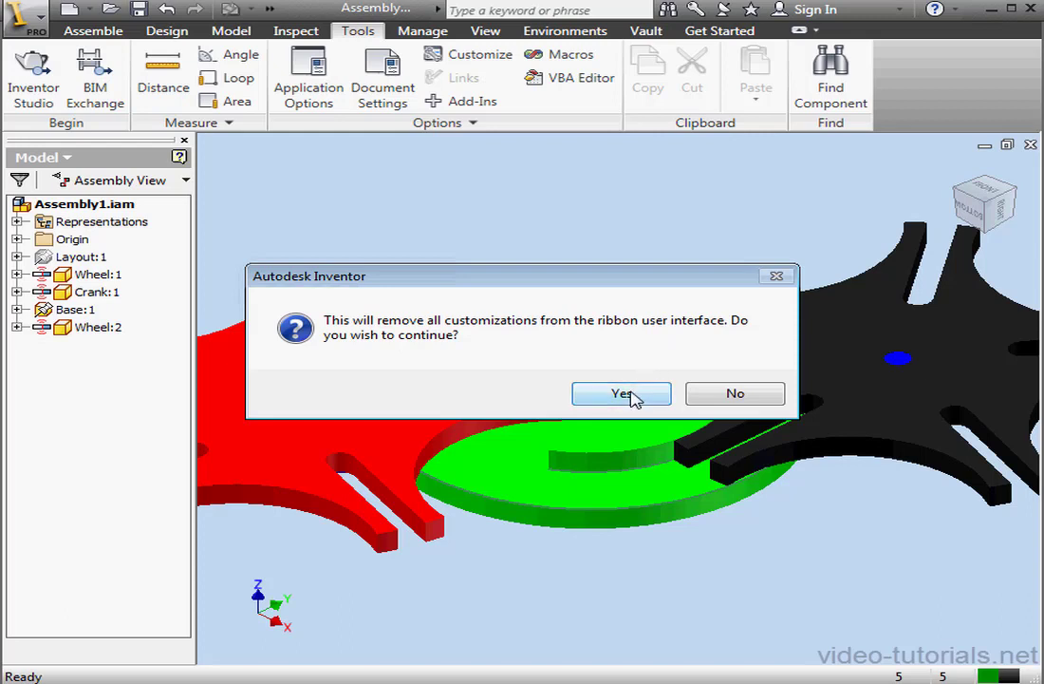
key("Return")
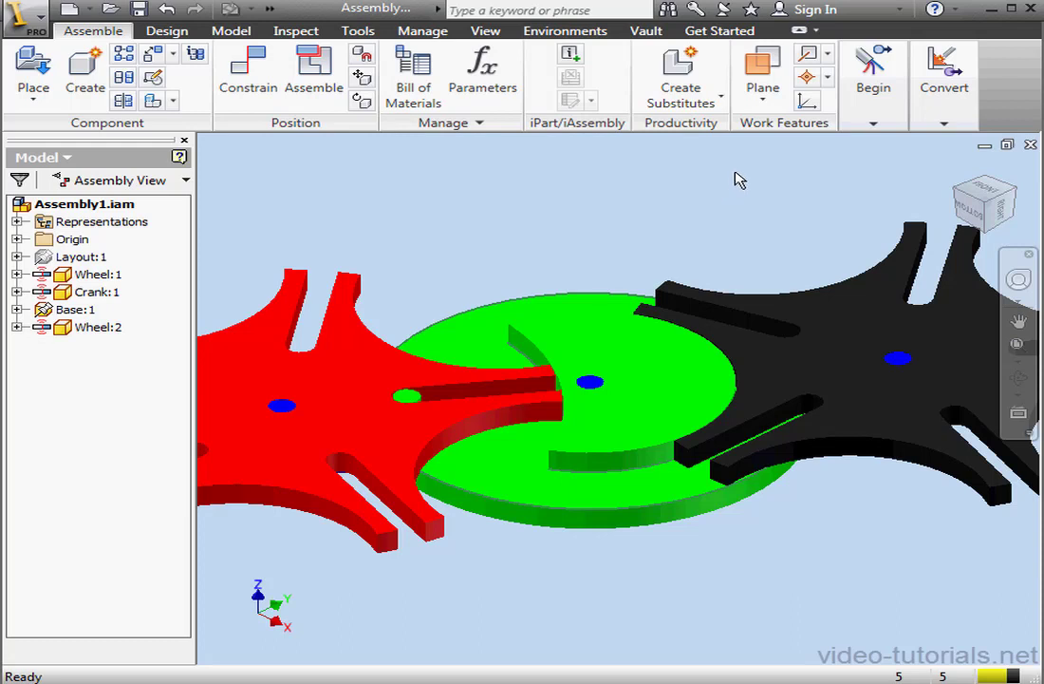
Hide the Component panel by unchecking it under Show Panels
left_click(853, 120)
right_click(854, 111)
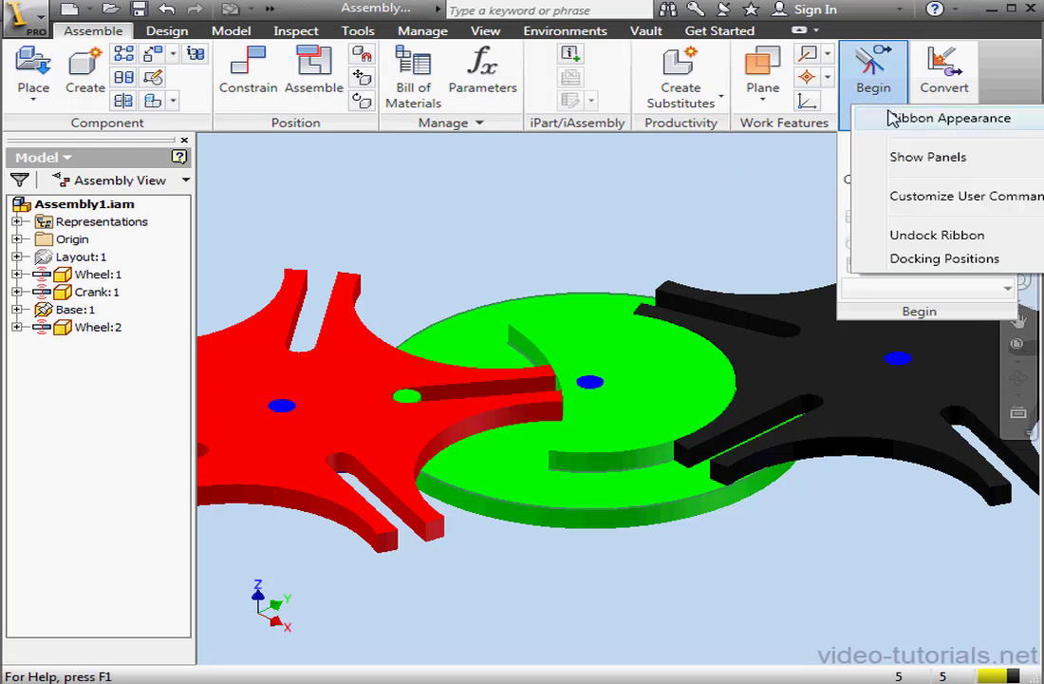
mouse_move(935, 161)
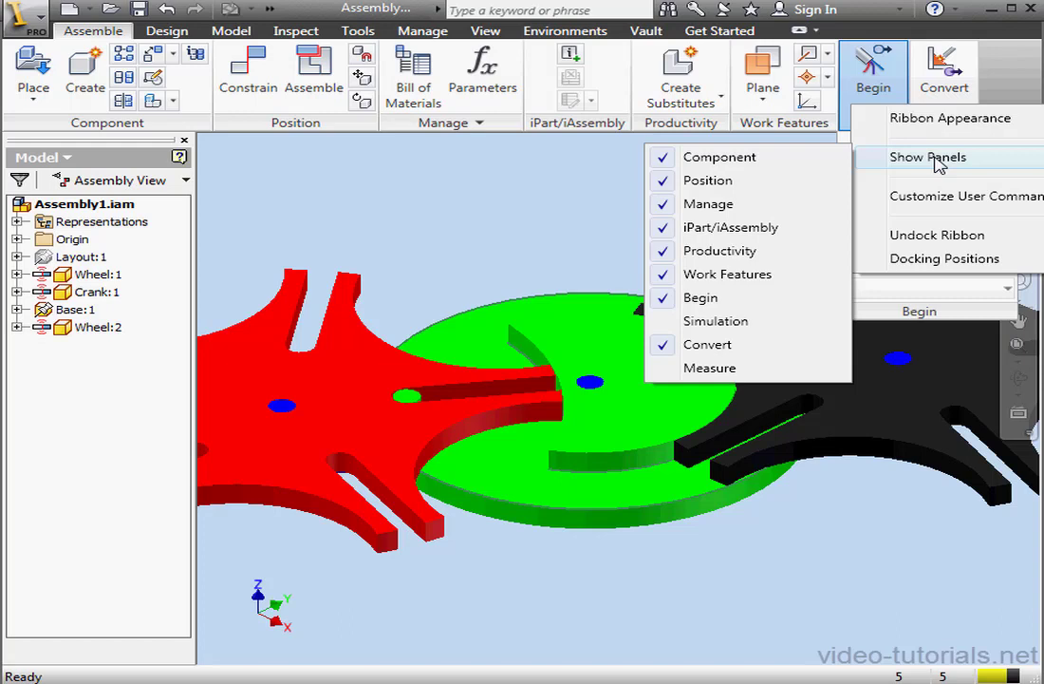
left_click(764, 158)
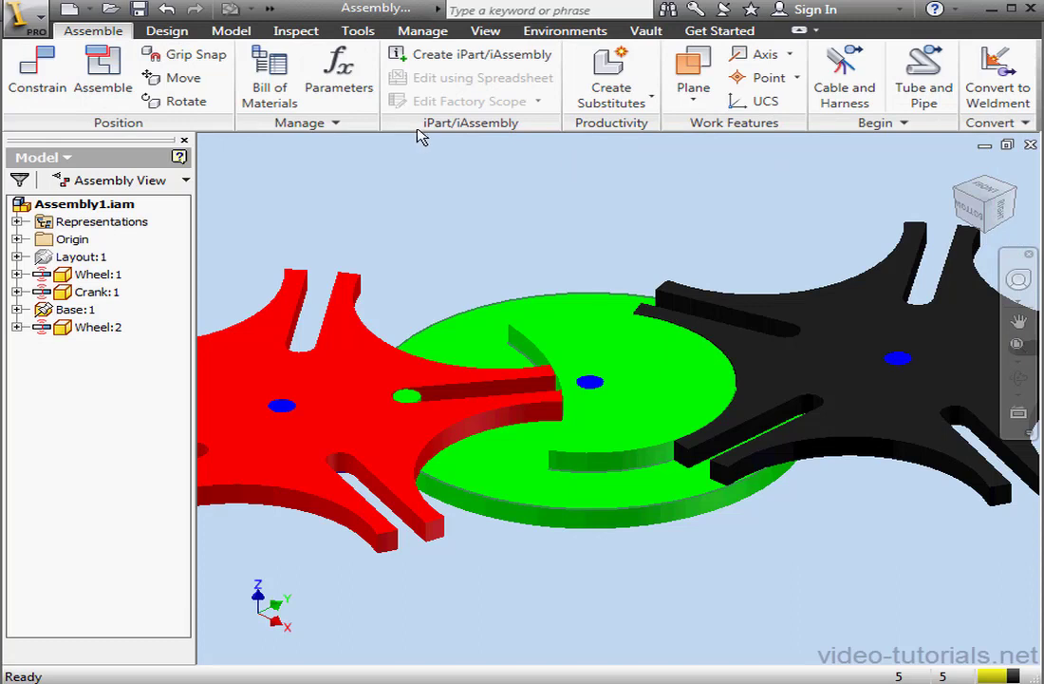
Re-check Component under Show Panels to restore the panel
right_click(353, 127)
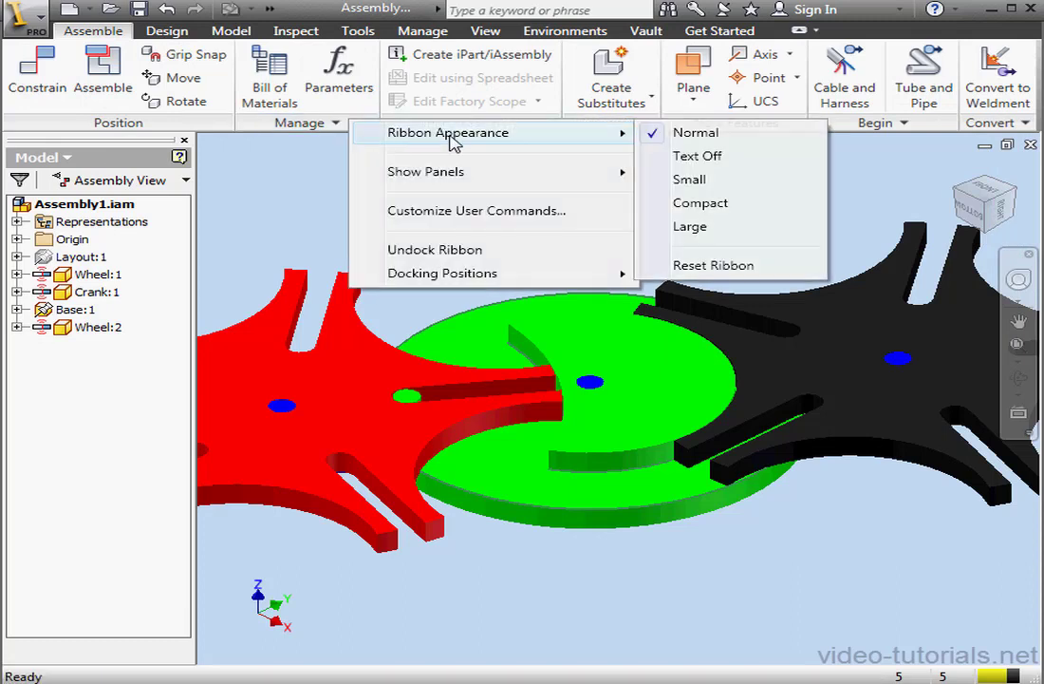
mouse_move(491, 179)
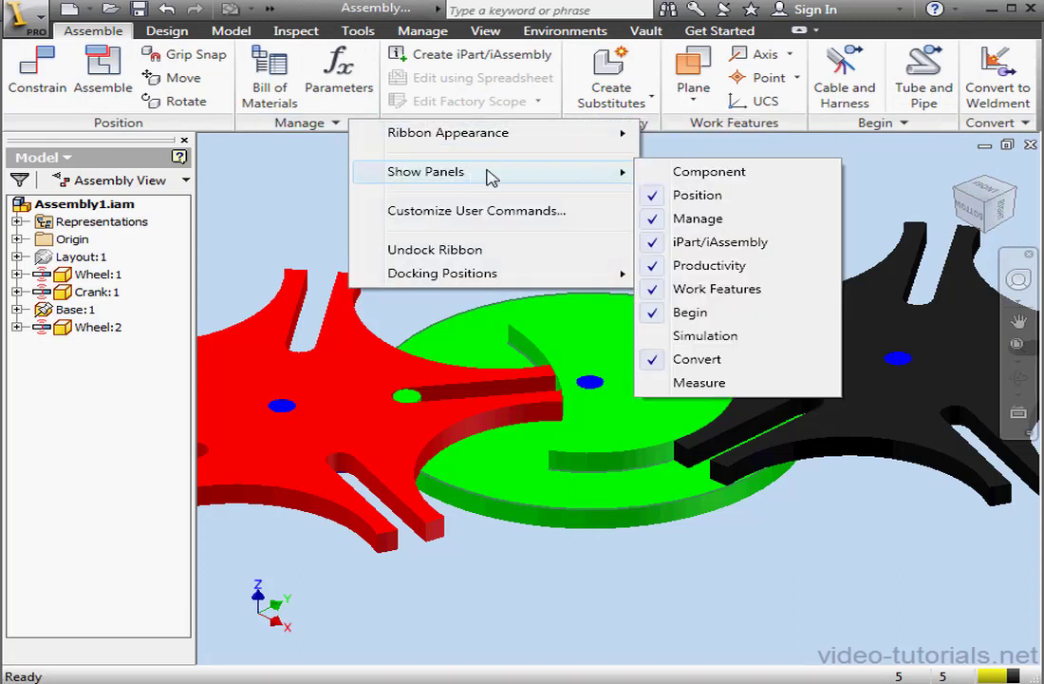
left_click(706, 175)
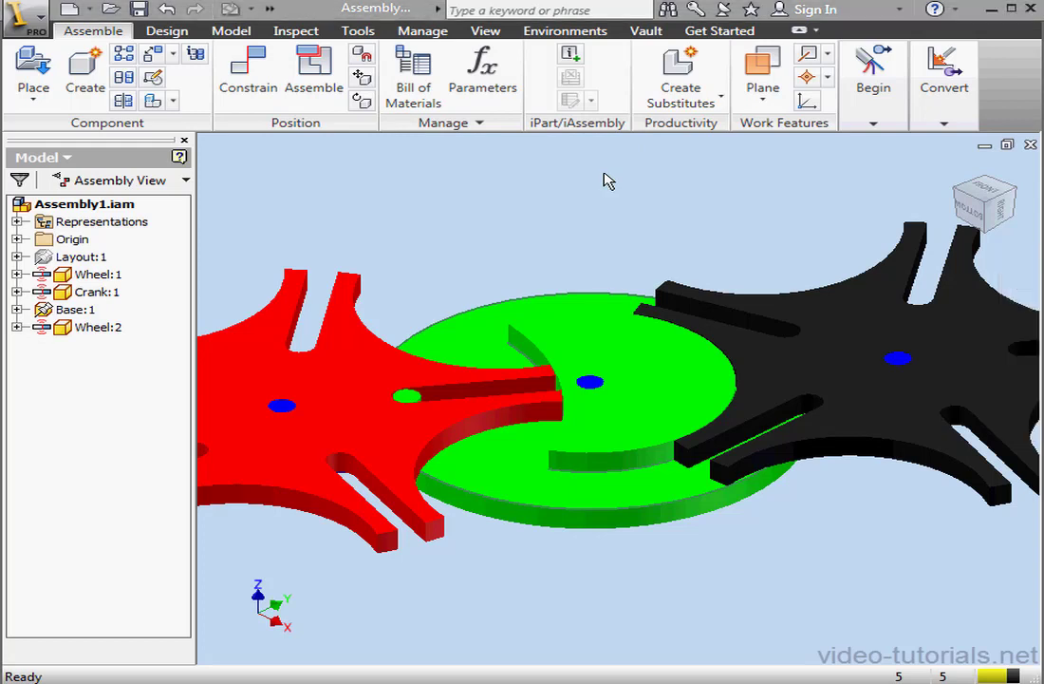
Dock the ribbon on the left side of the window
right_click(439, 112)
mouse_move(569, 325)
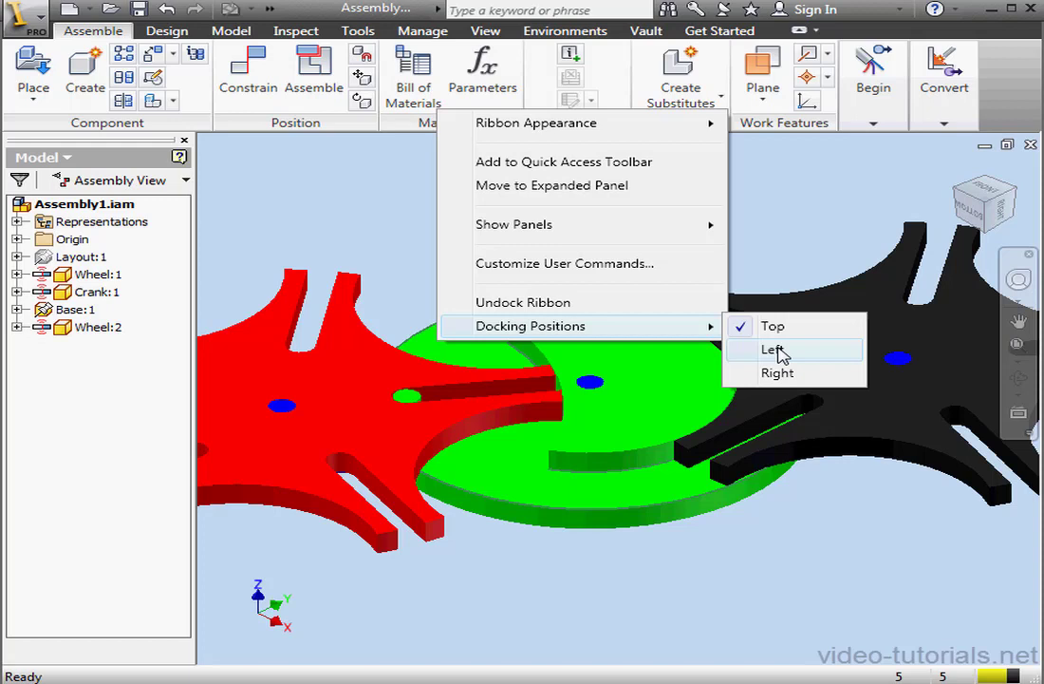
left_click(777, 350)
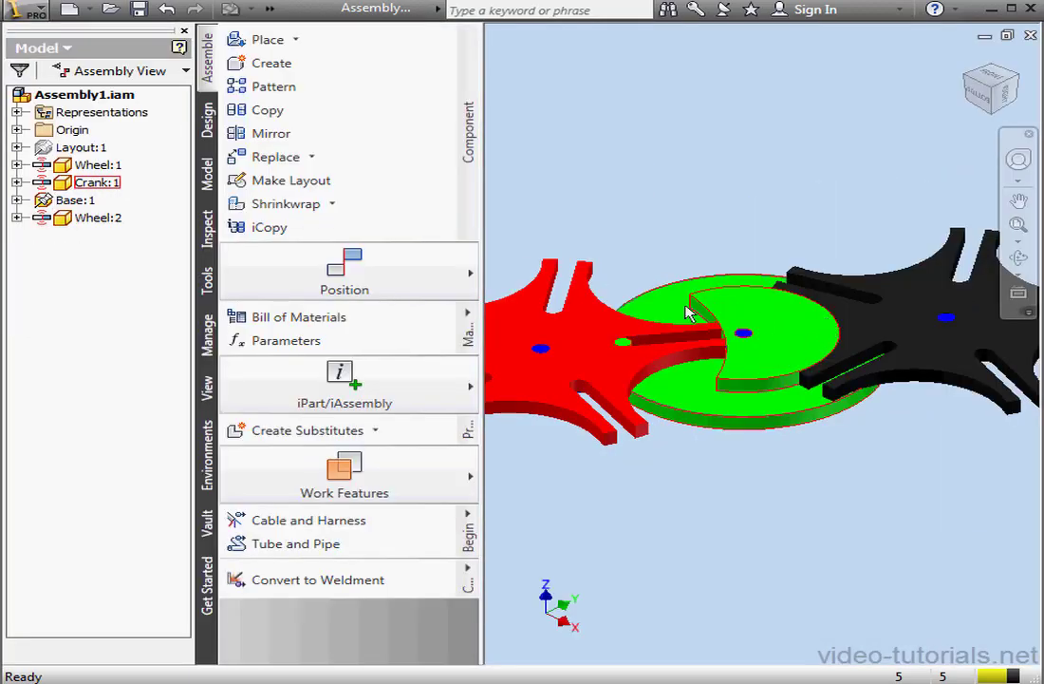
Move the ribbon's docking position to the right side
right_click(362, 273)
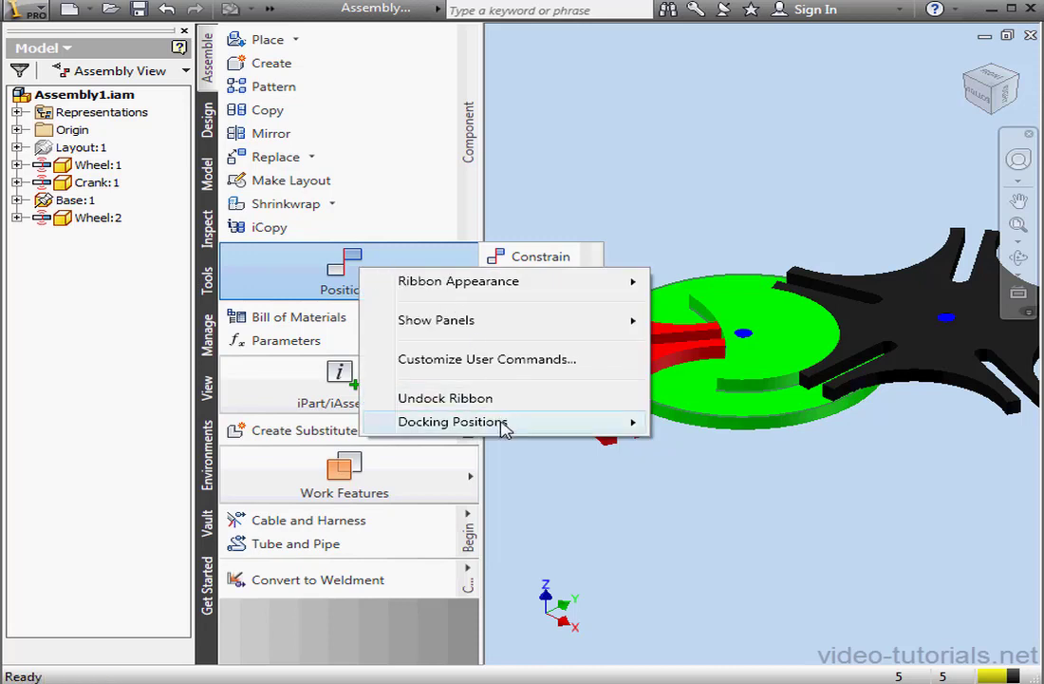
mouse_move(515, 427)
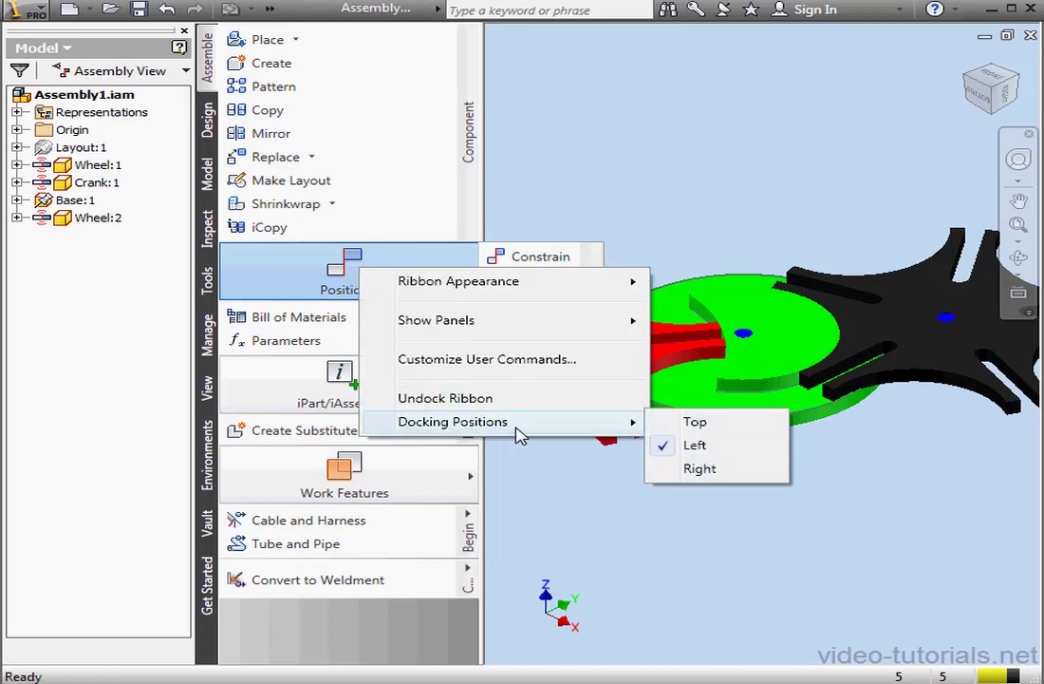
left_click(702, 469)
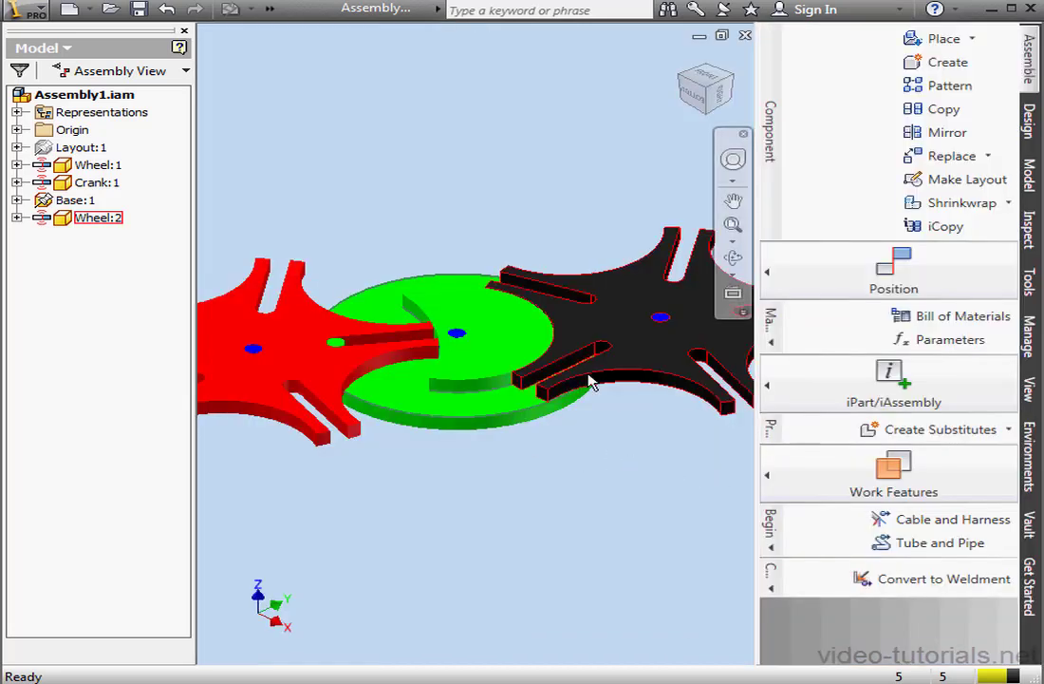
Undock the ribbon, drag the floating RibbonBar beside the model, then Dock to Top
right_click(824, 228)
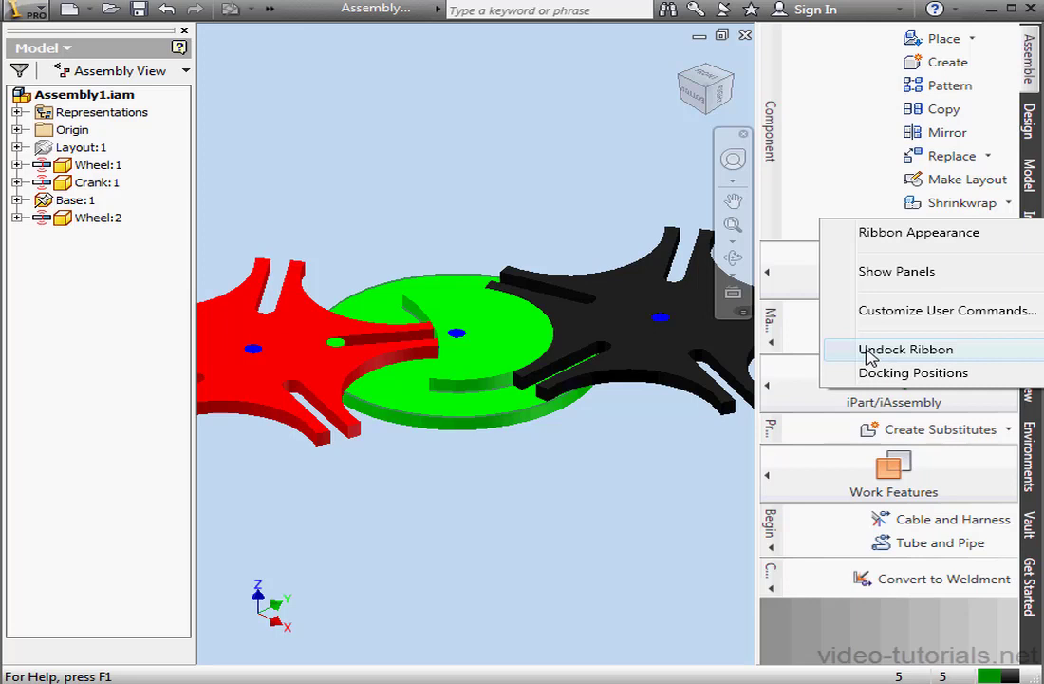
left_click(866, 350)
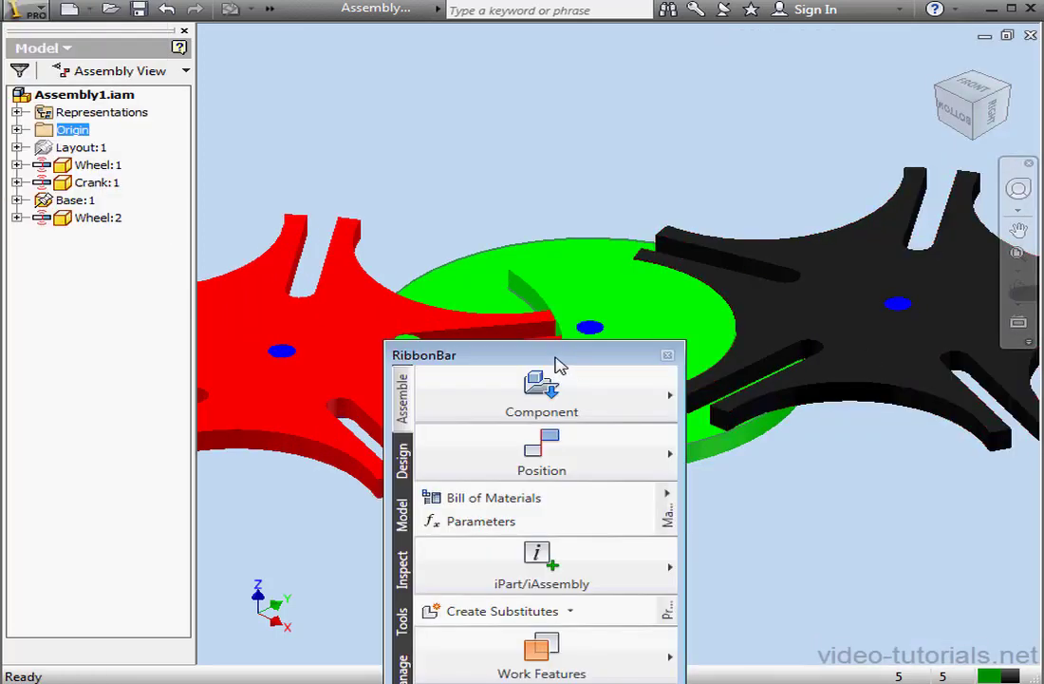
left_click_drag(560, 363, 729, 219)
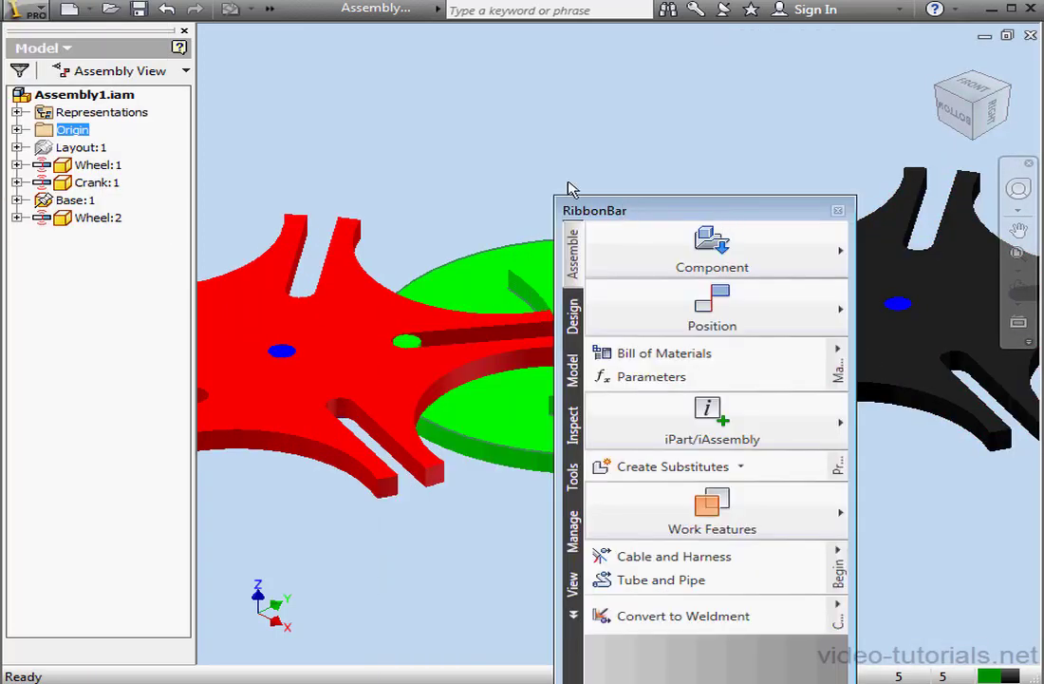
left_click(511, 168)
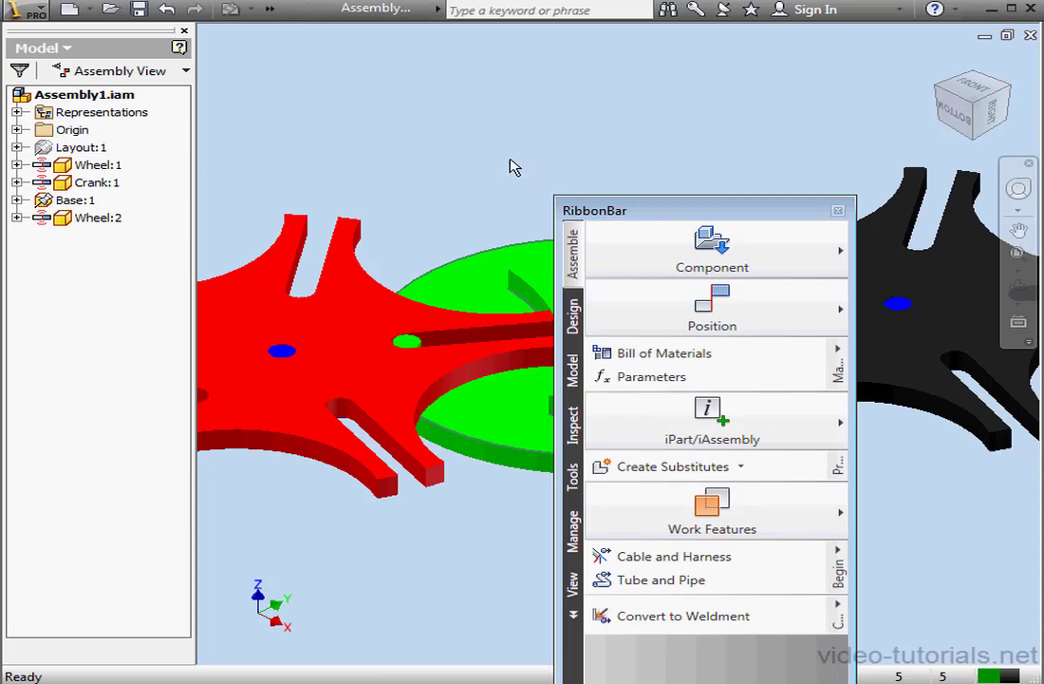
right_click(691, 211)
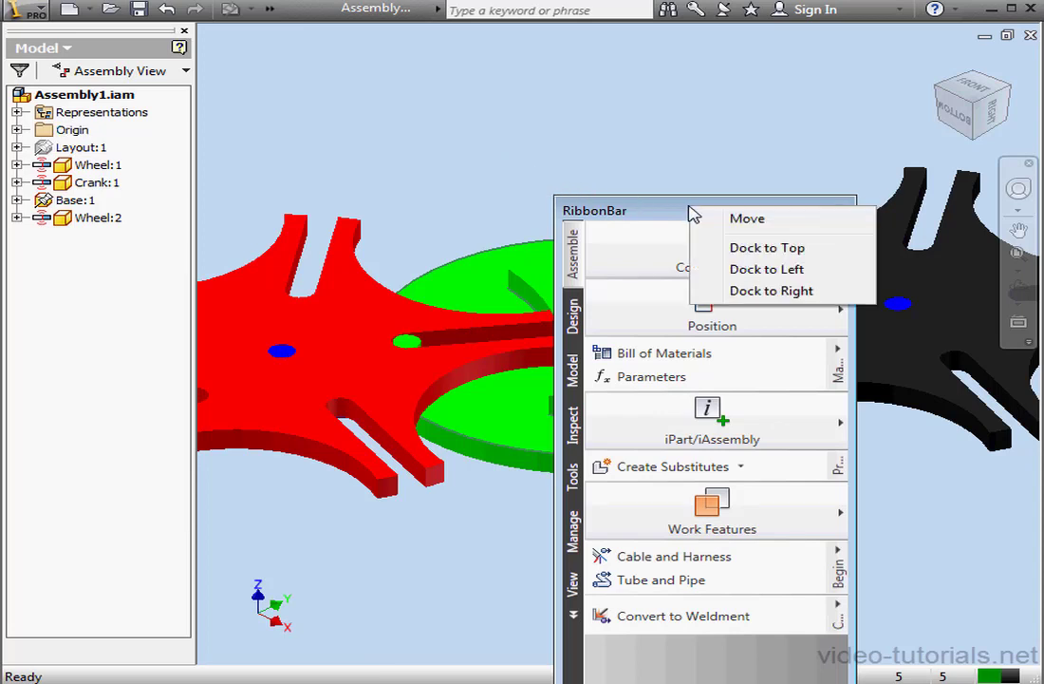
left_click(767, 248)
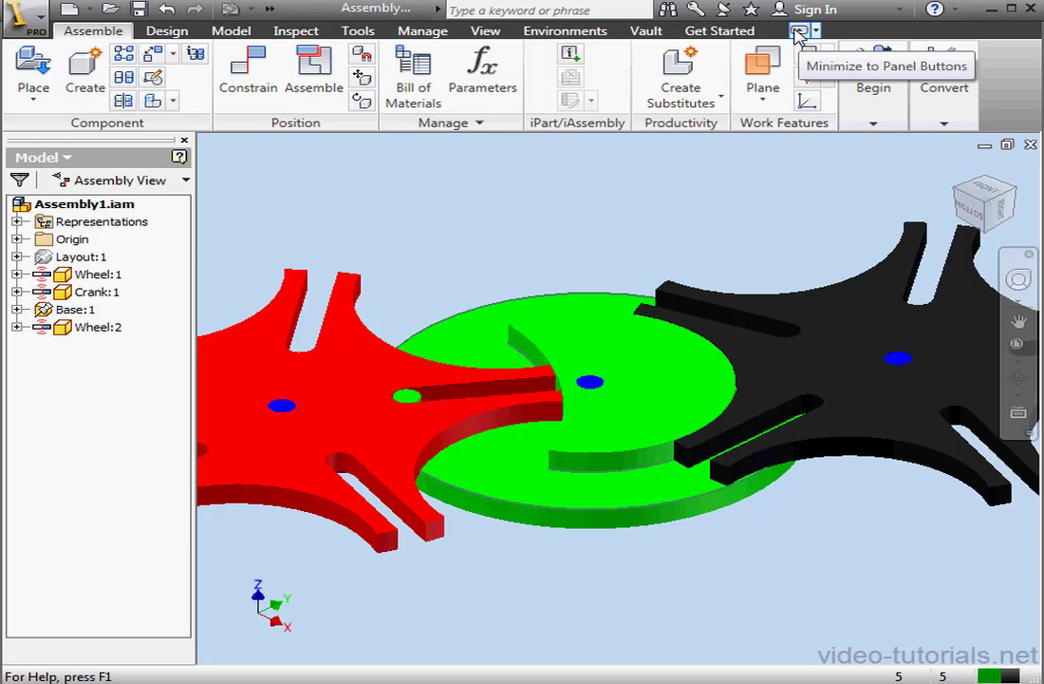
Collapse the ribbon to panel buttons, then panel titles, and reveal the Convert panel
left_click(801, 32)
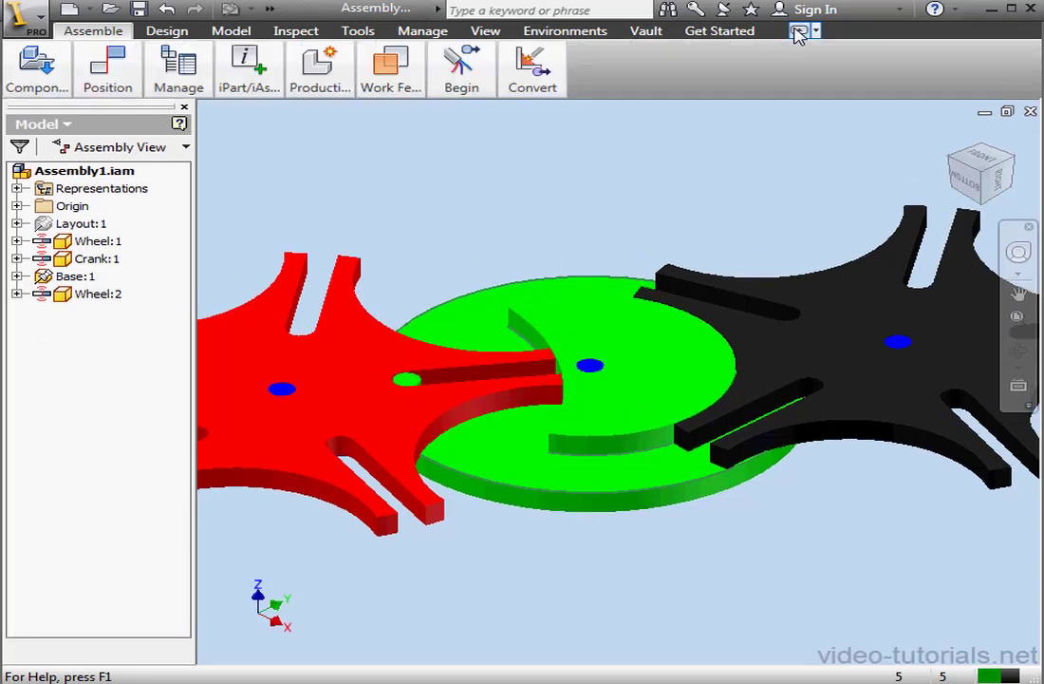
left_click(800, 31)
left_click(586, 51)
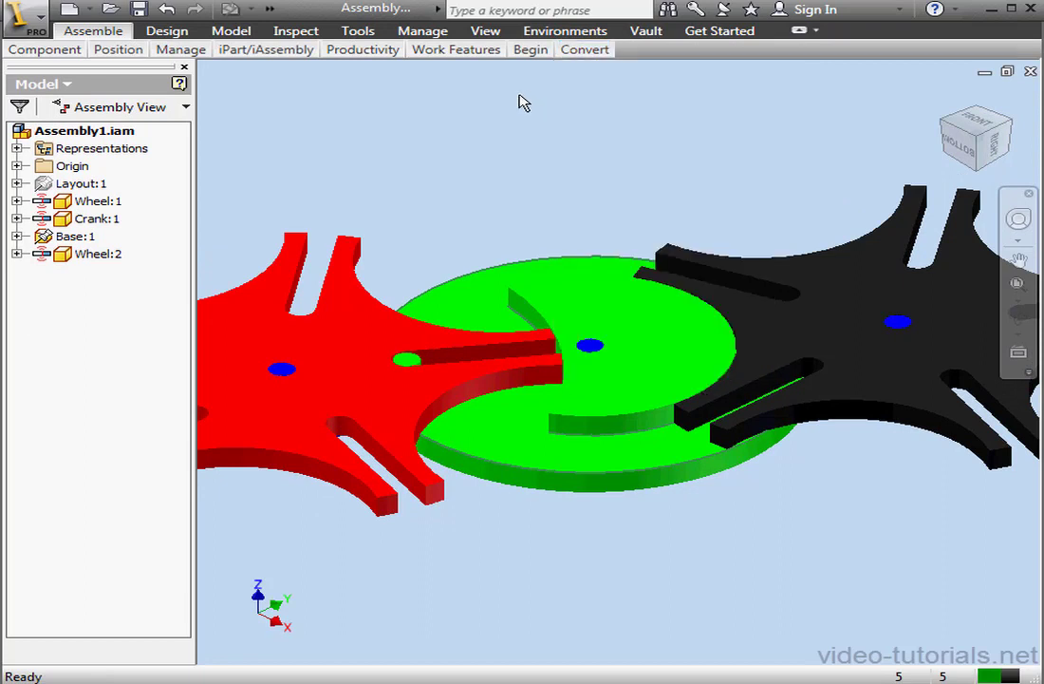
mouse_move(479, 59)
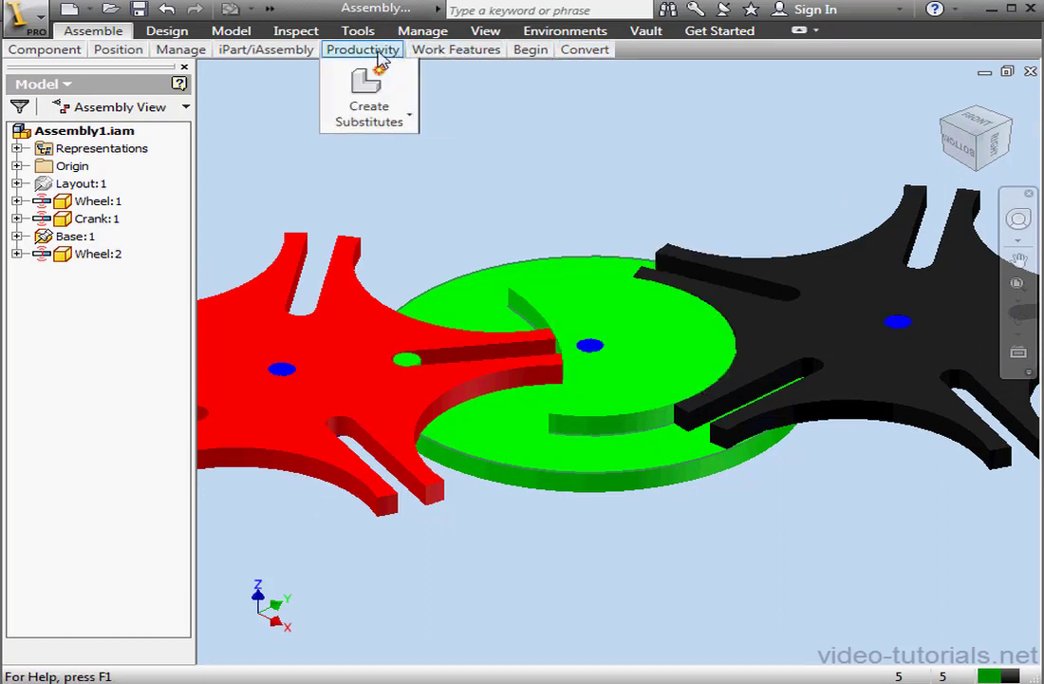
mouse_move(290, 53)
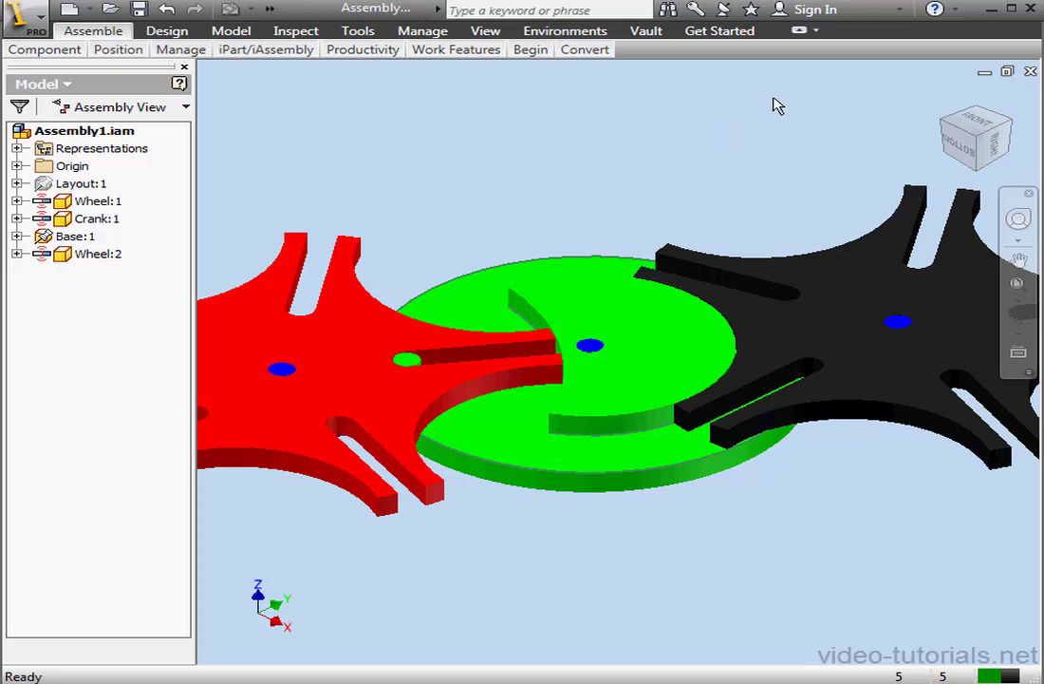
Minimize to tabs, preview Vault, Environments and View, then restore the full ribbon
left_click(800, 30)
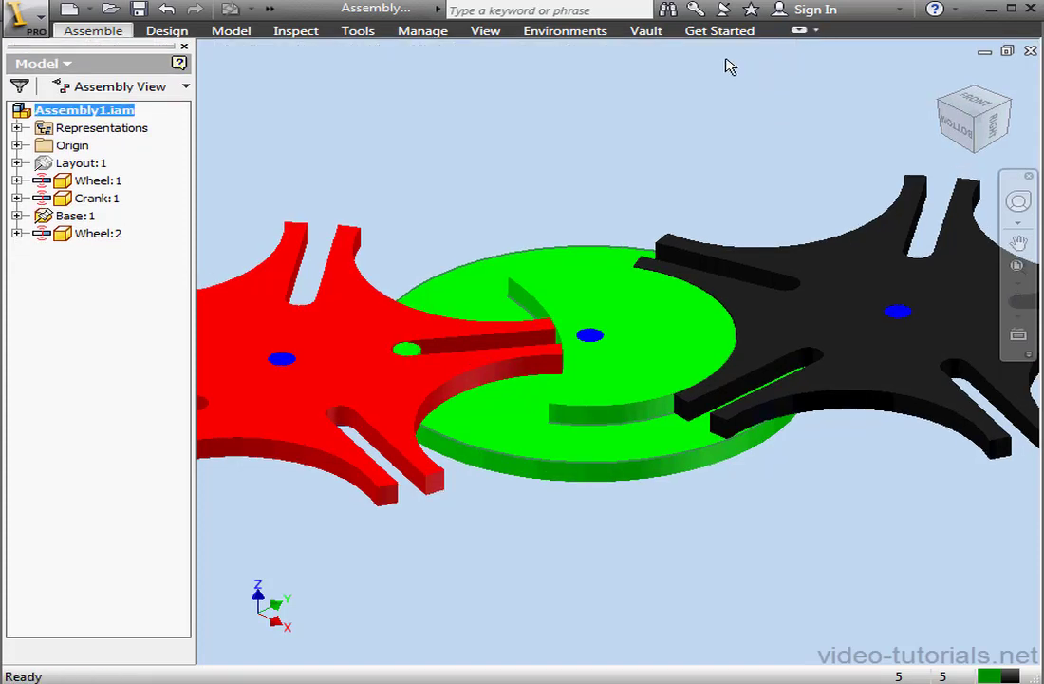
left_click(646, 31)
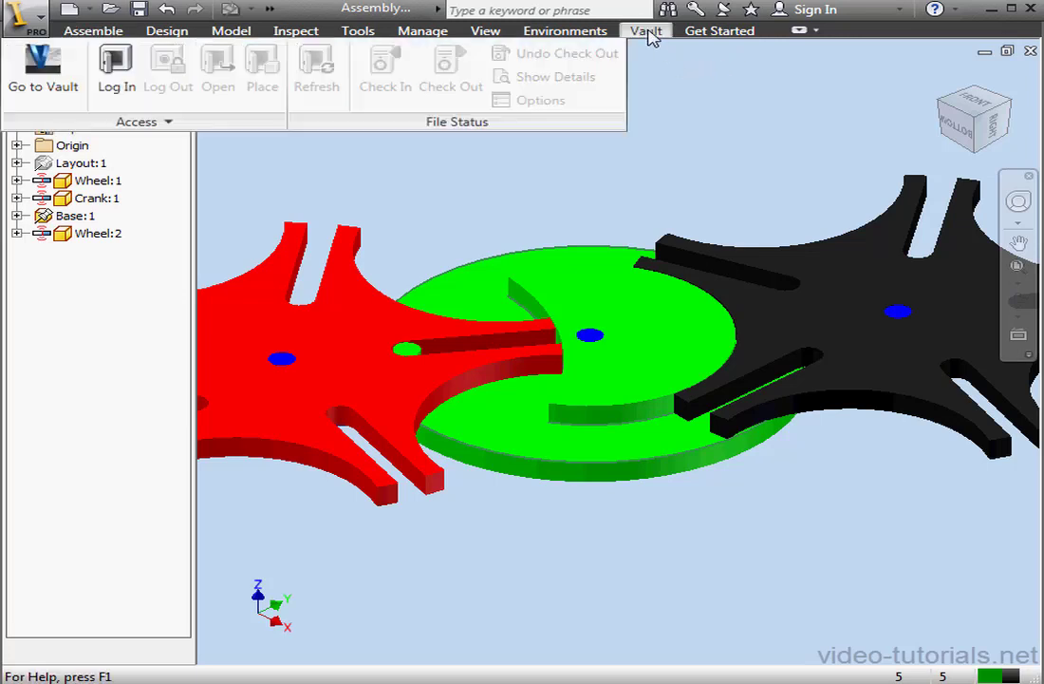
left_click(570, 32)
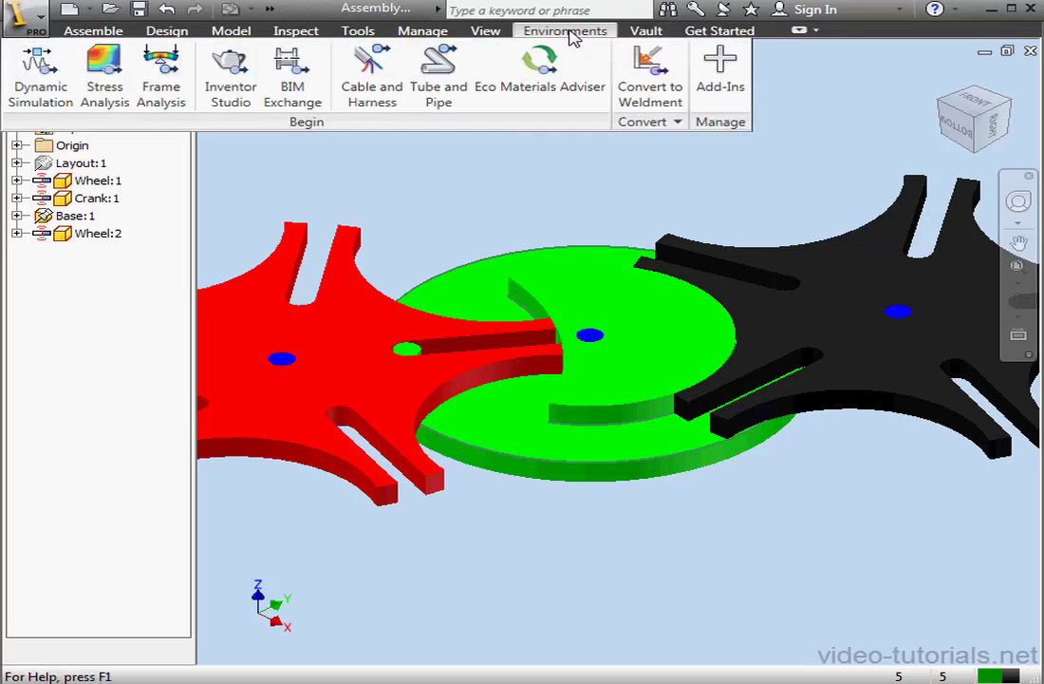
left_click(485, 33)
left_click(488, 35)
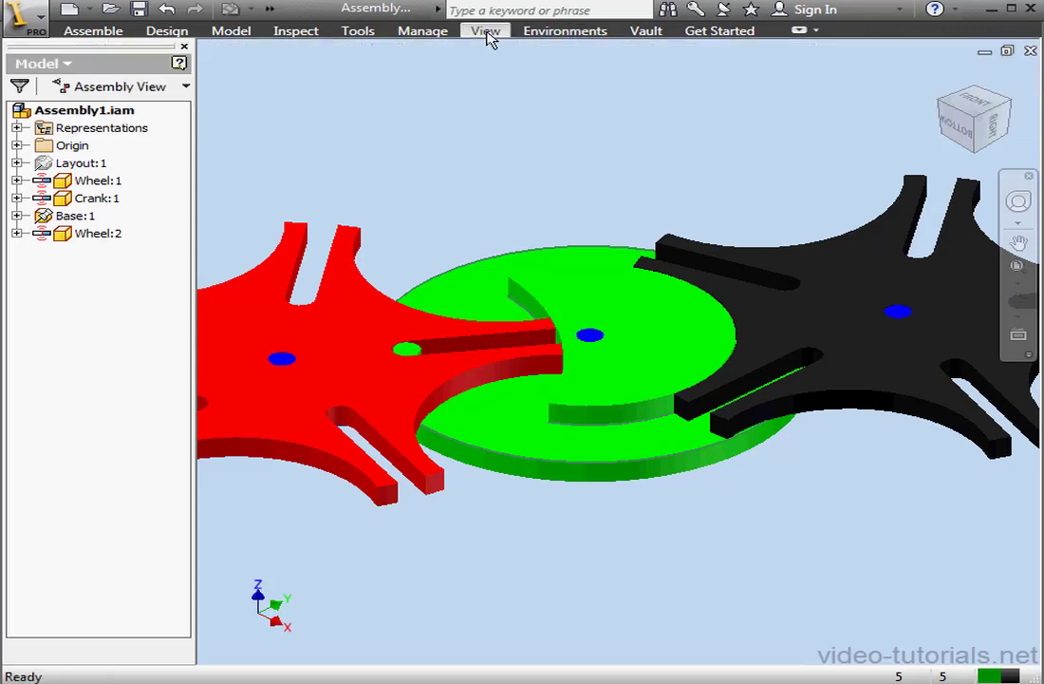
left_click(800, 31)
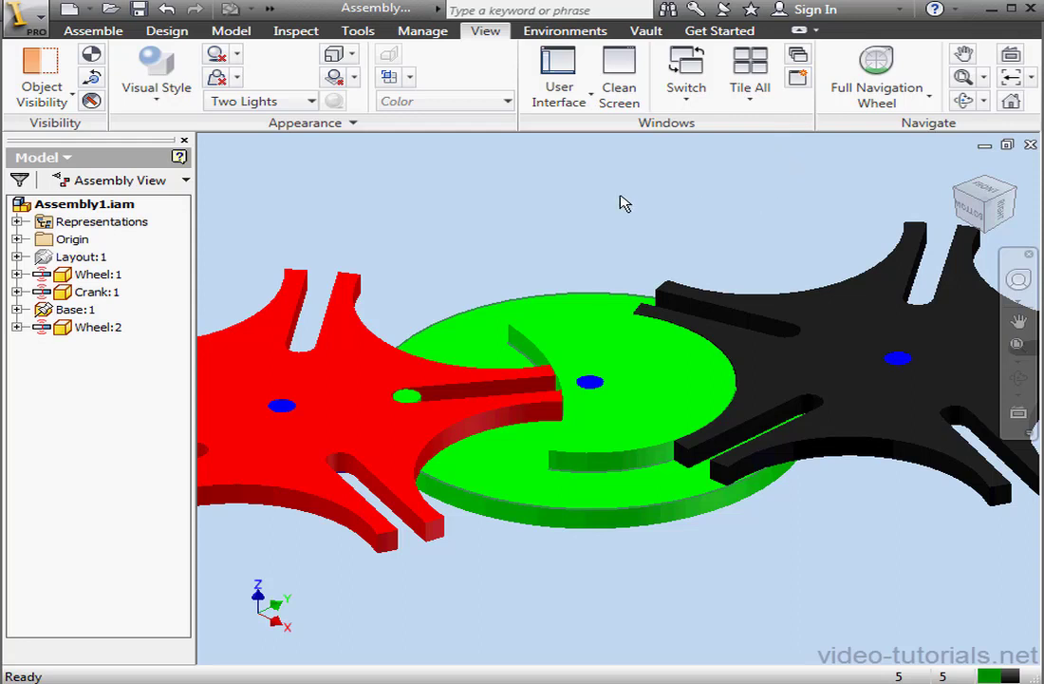
Choose Close > Close All from the application menu
left_click(19, 17)
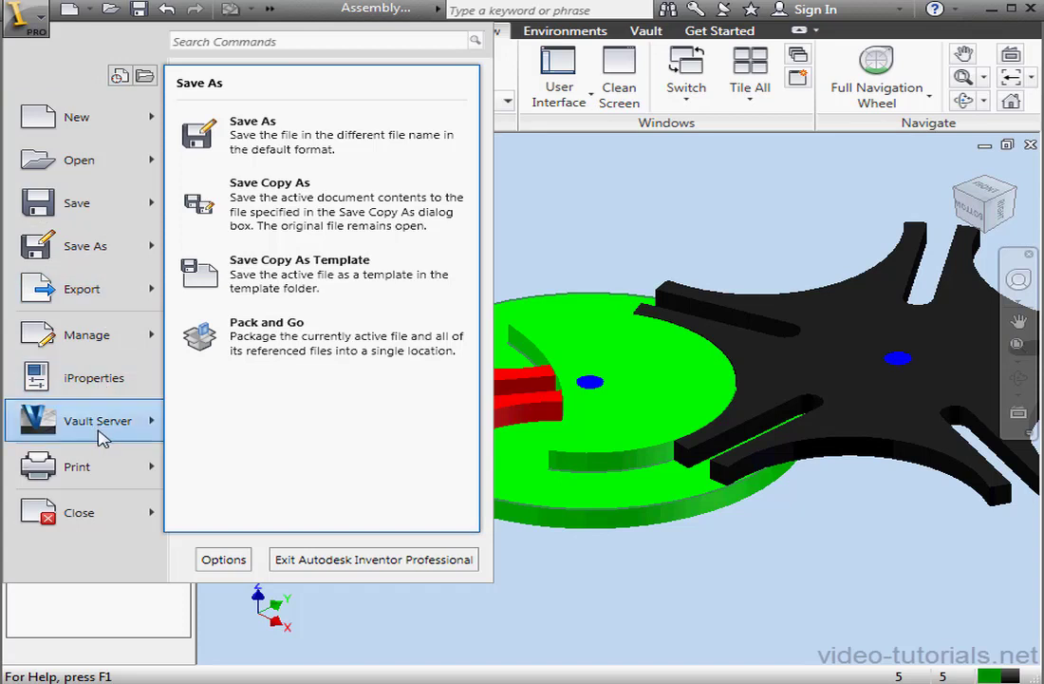
mouse_move(102, 520)
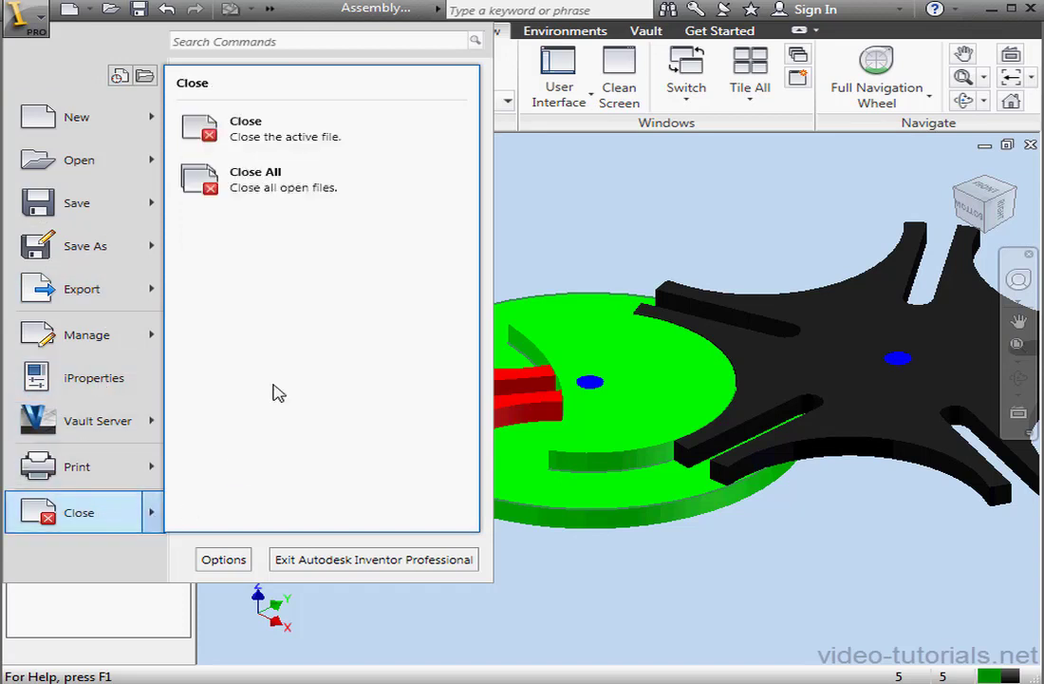
left_click(262, 182)
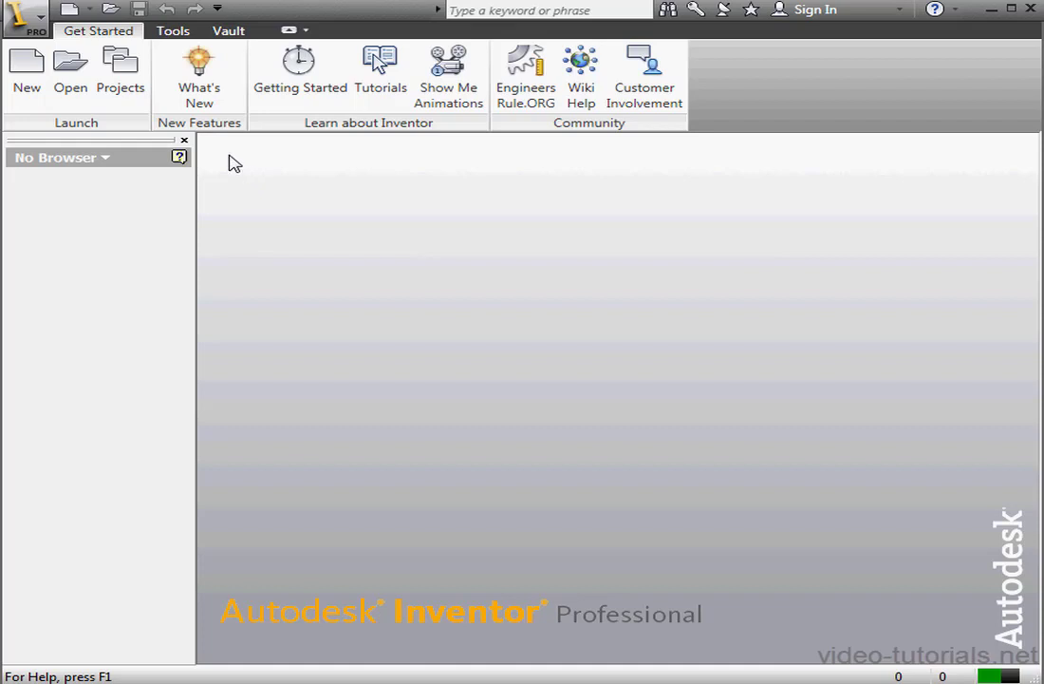
left_click(181, 34)
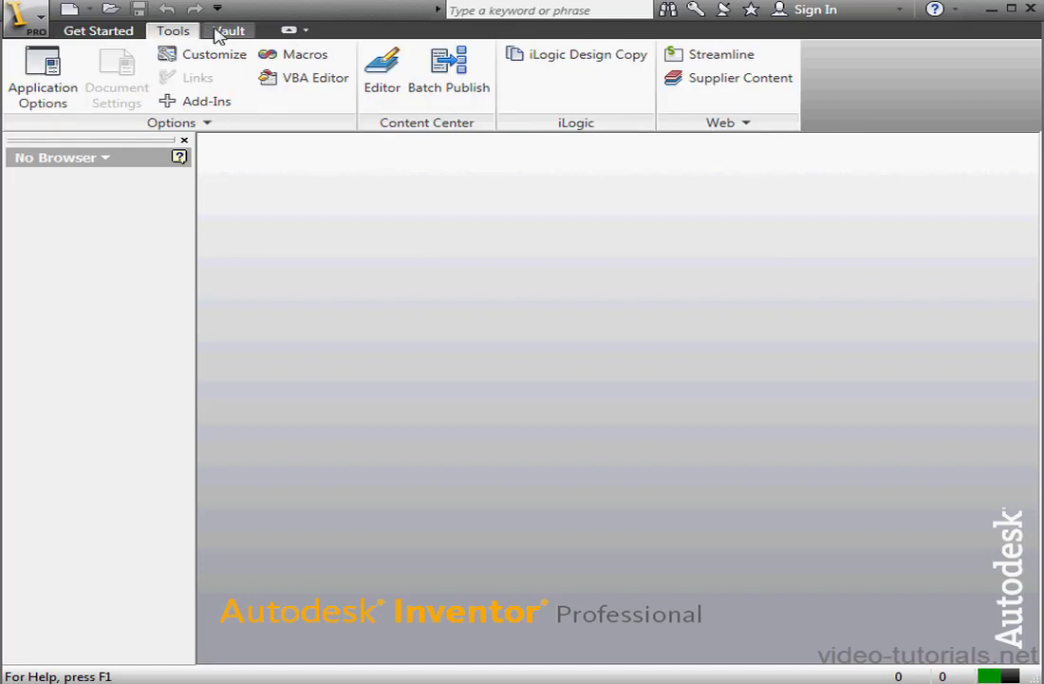
left_click(233, 32)
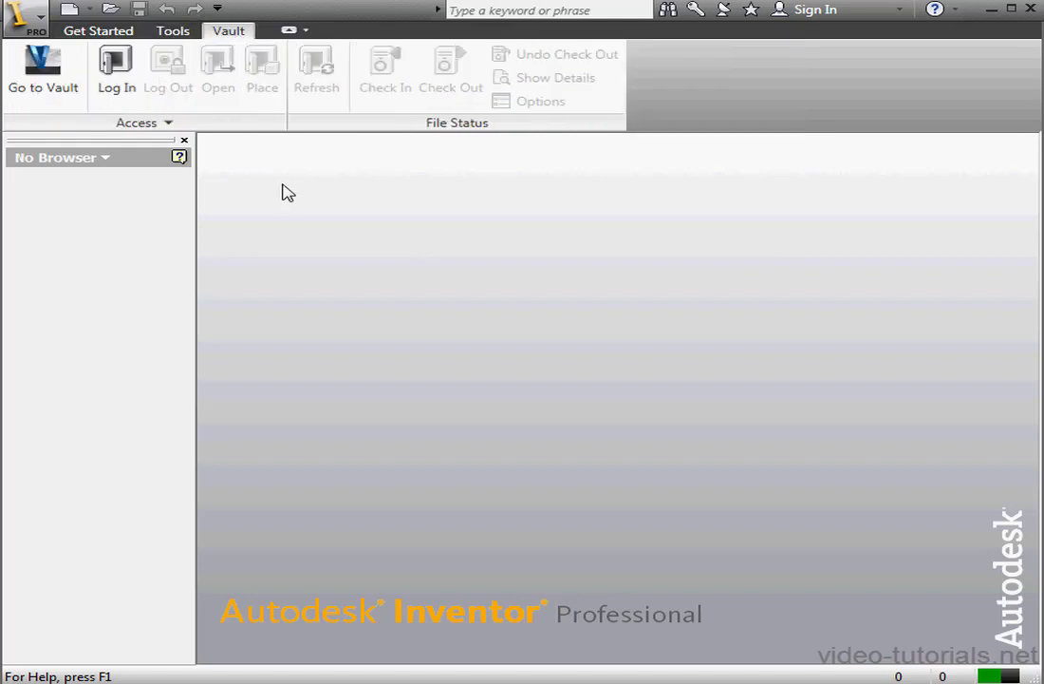
left_click(106, 36)
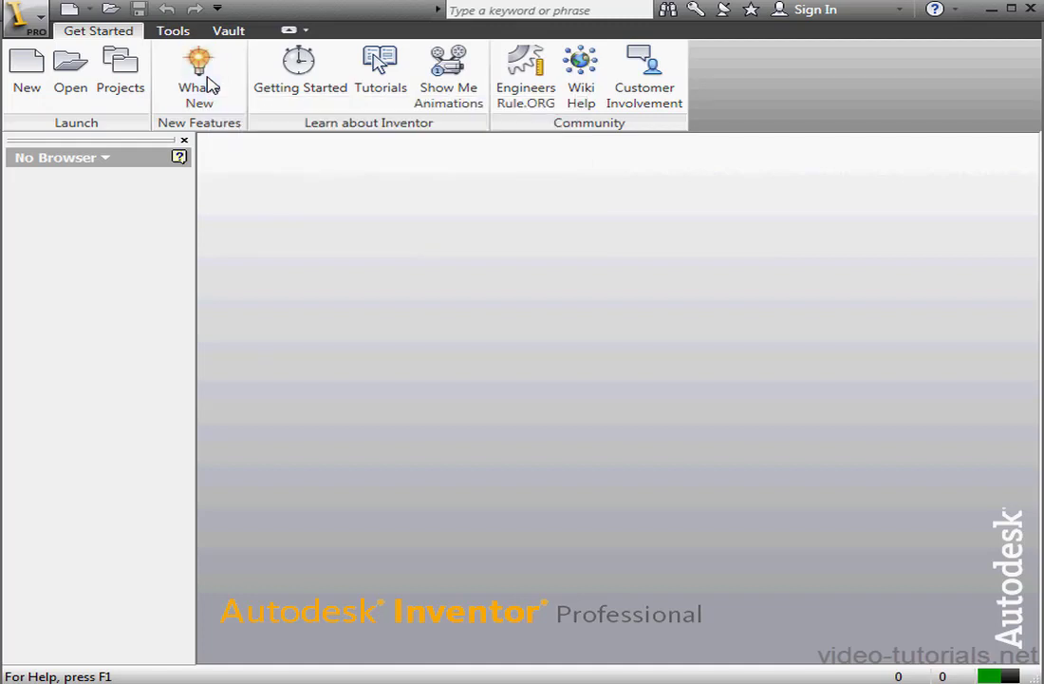
left_click(320, 86)
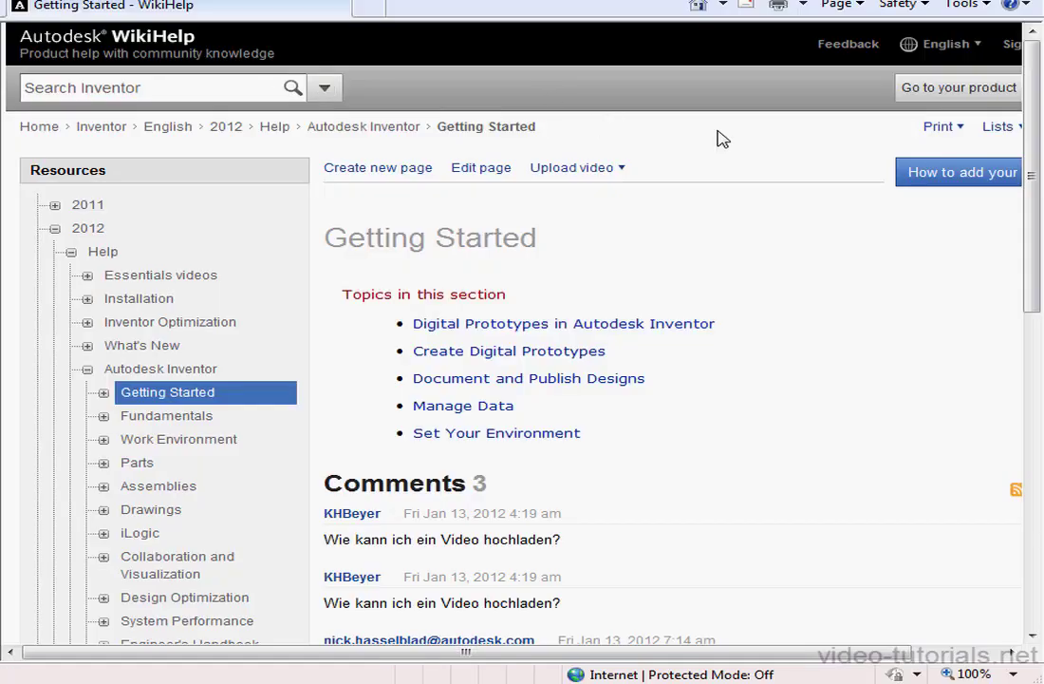
key("alt+F4")
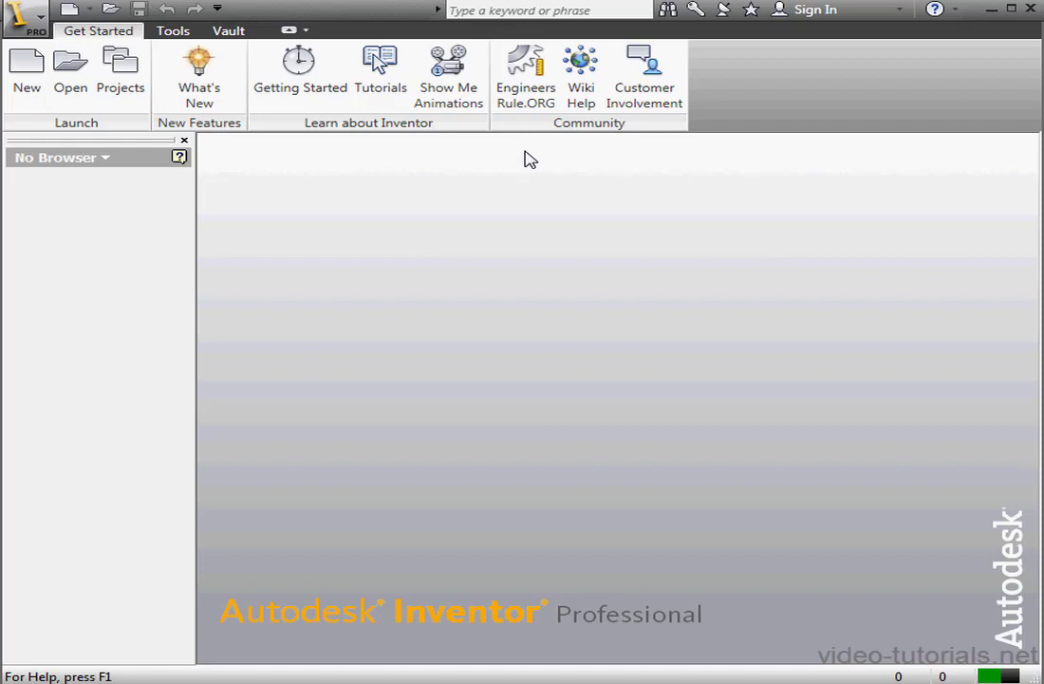
left_click(649, 95)
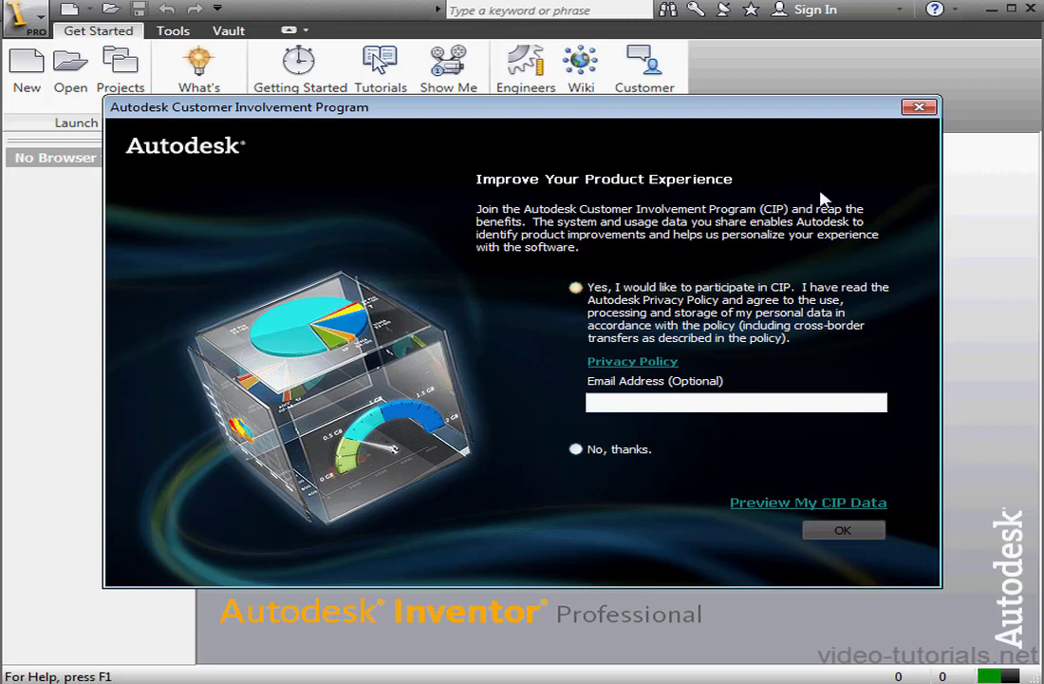
left_click(920, 107)
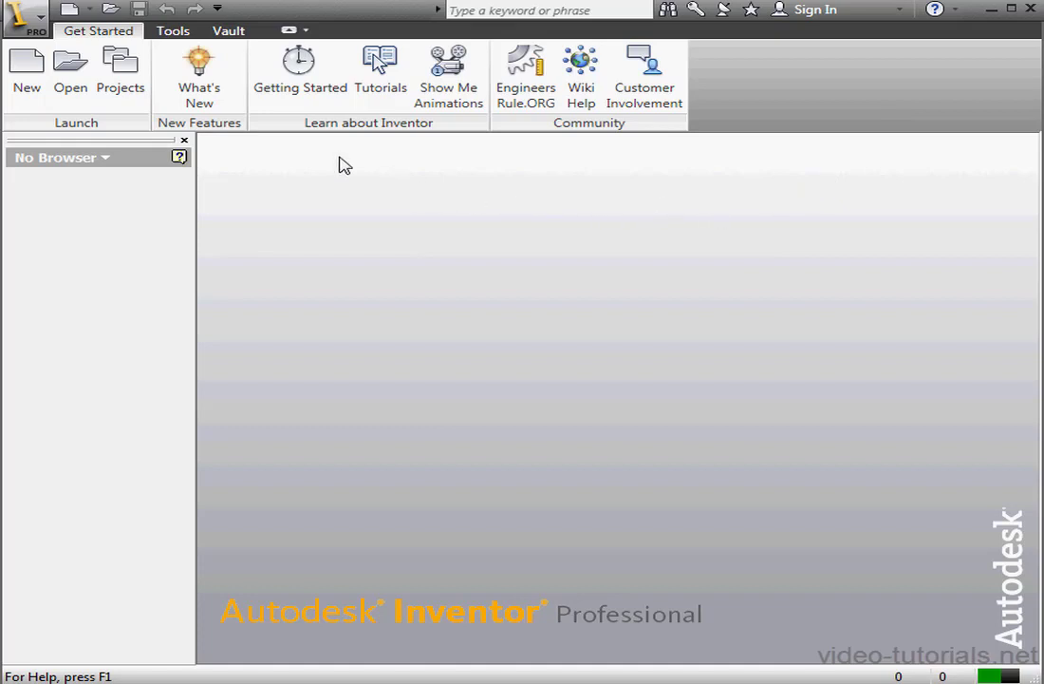
left_click(173, 31)
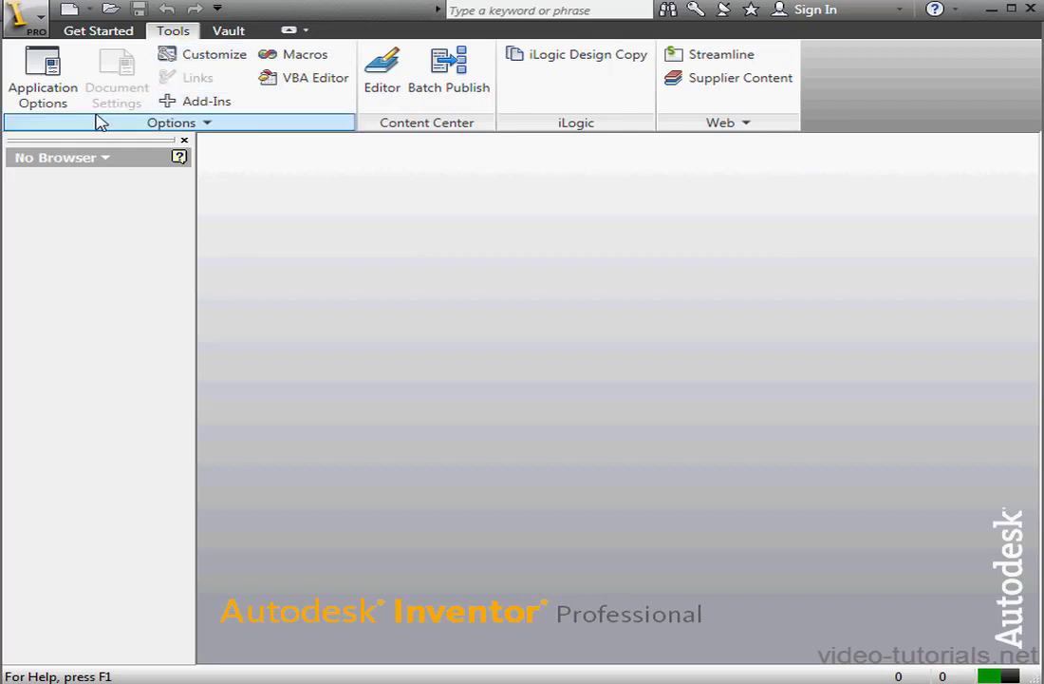
left_click(57, 86)
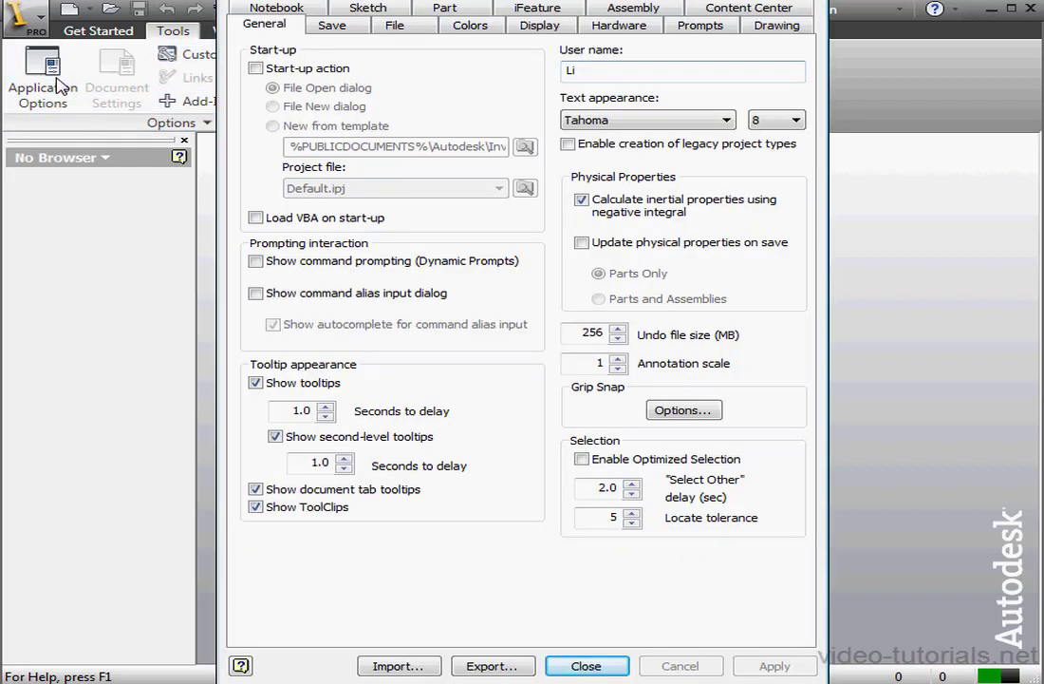
left_click_drag(543, 2, 558, 78)
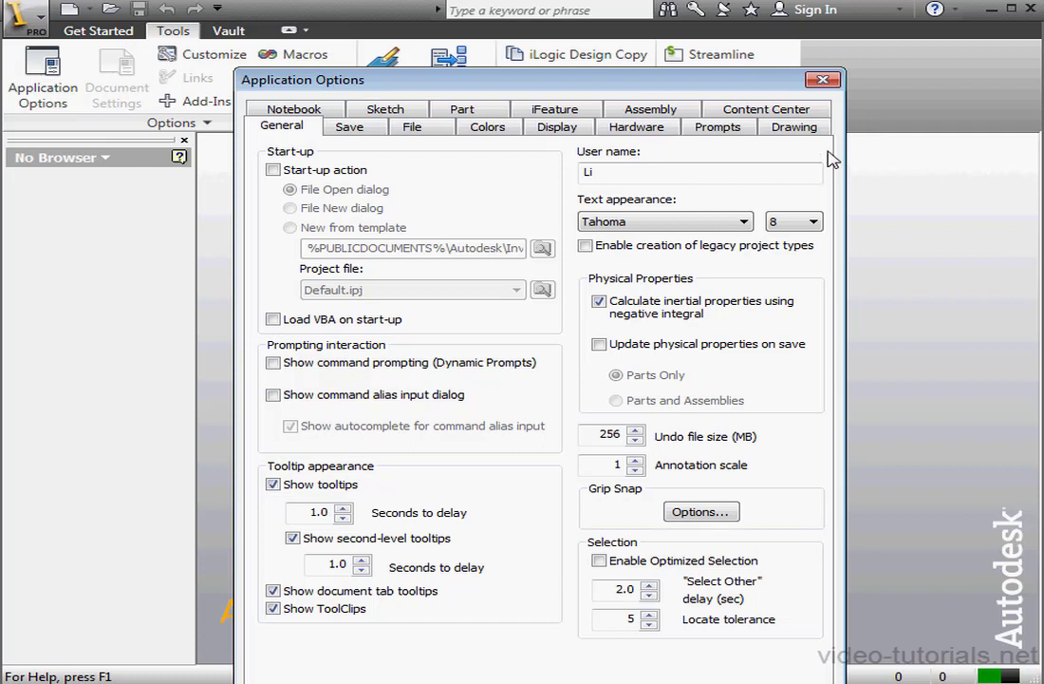
left_click(822, 80)
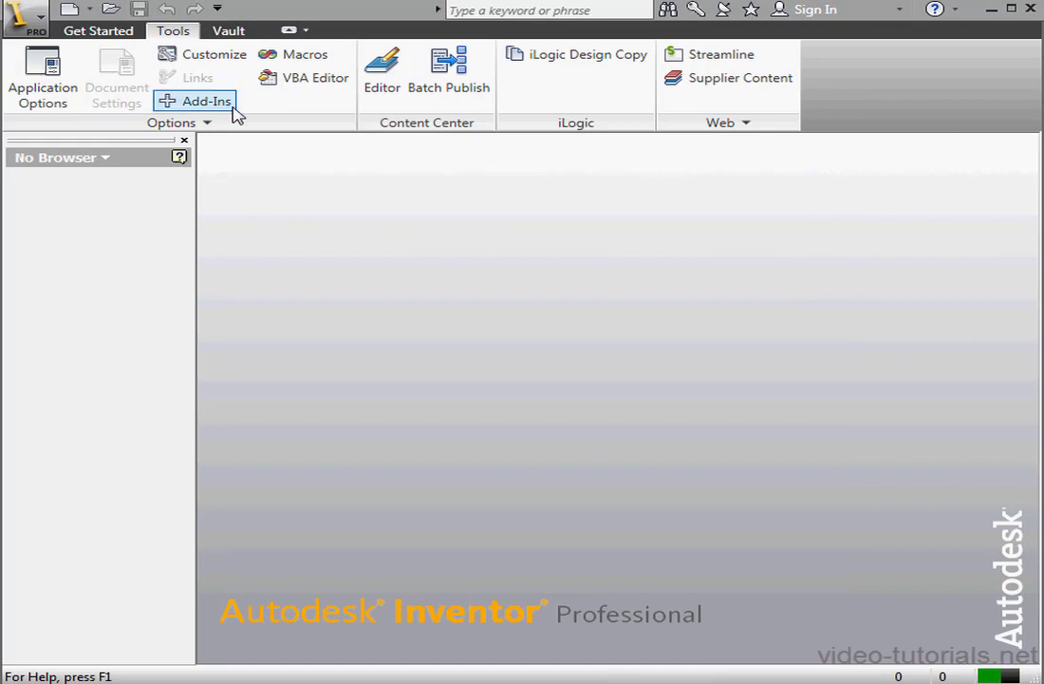
Switch to the Vault tab and check Show Panels, keeping Access and File Status visible
left_click(229, 32)
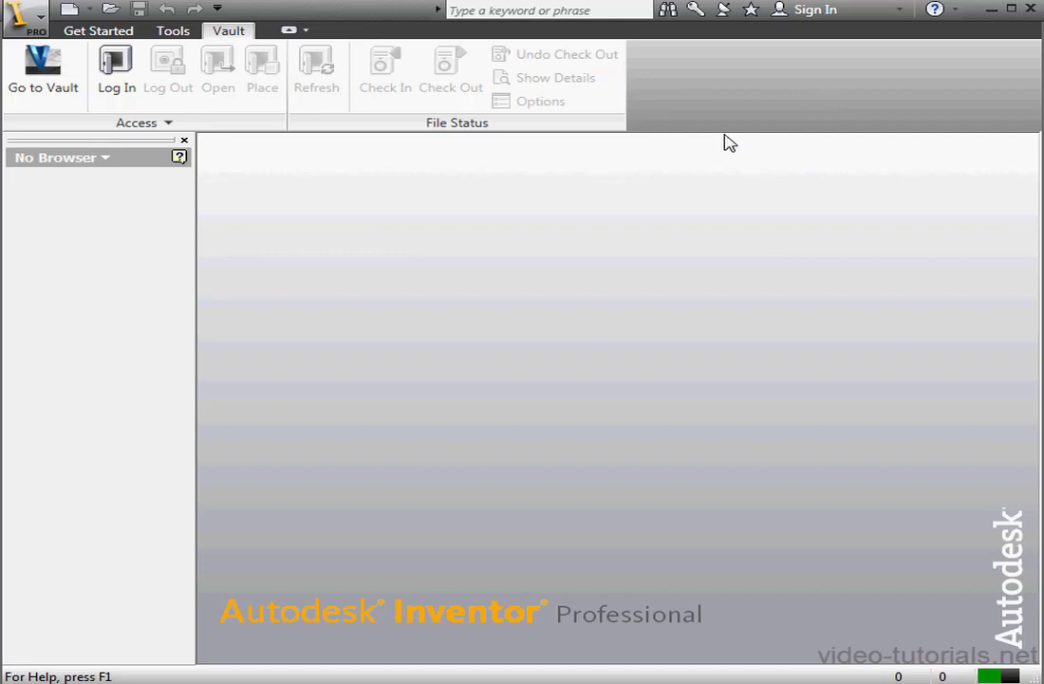
right_click(413, 92)
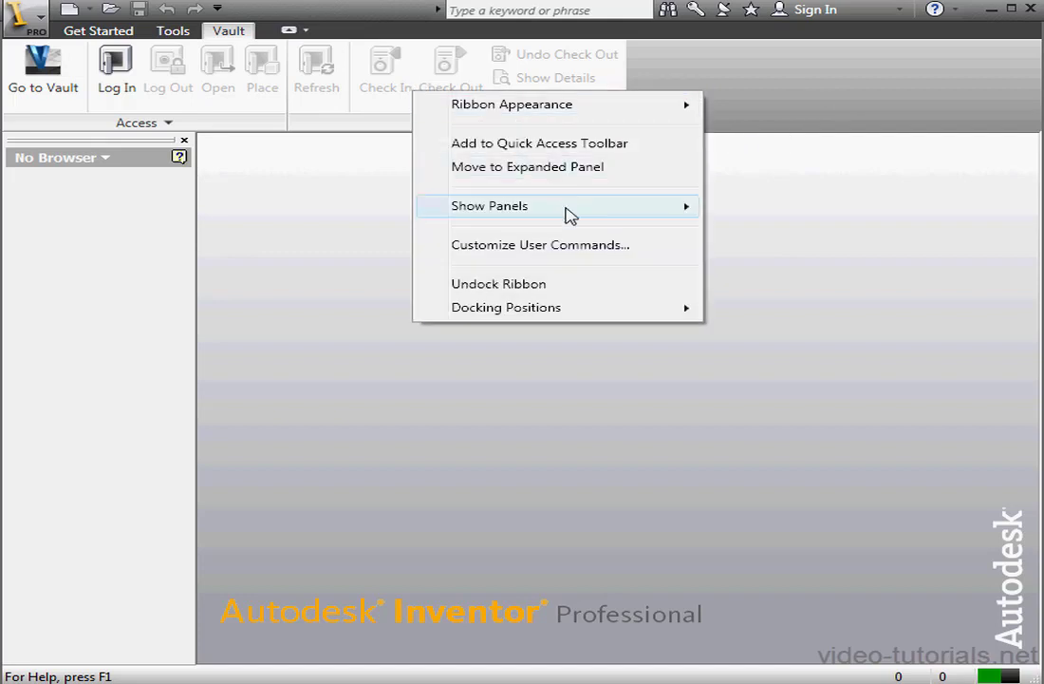
mouse_move(615, 215)
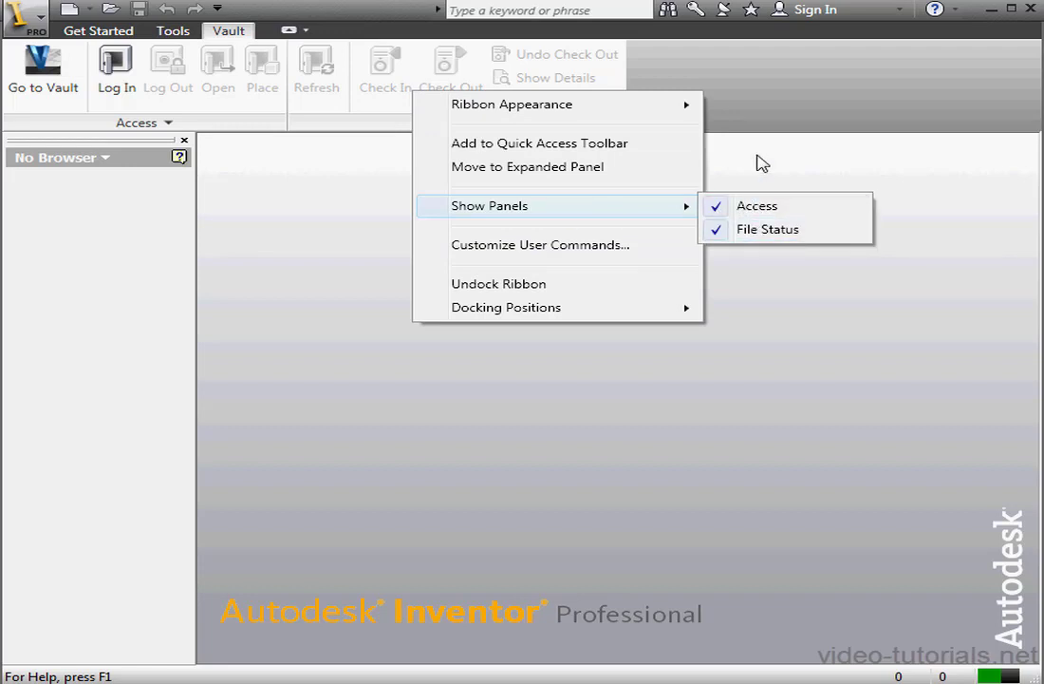
left_click(773, 107)
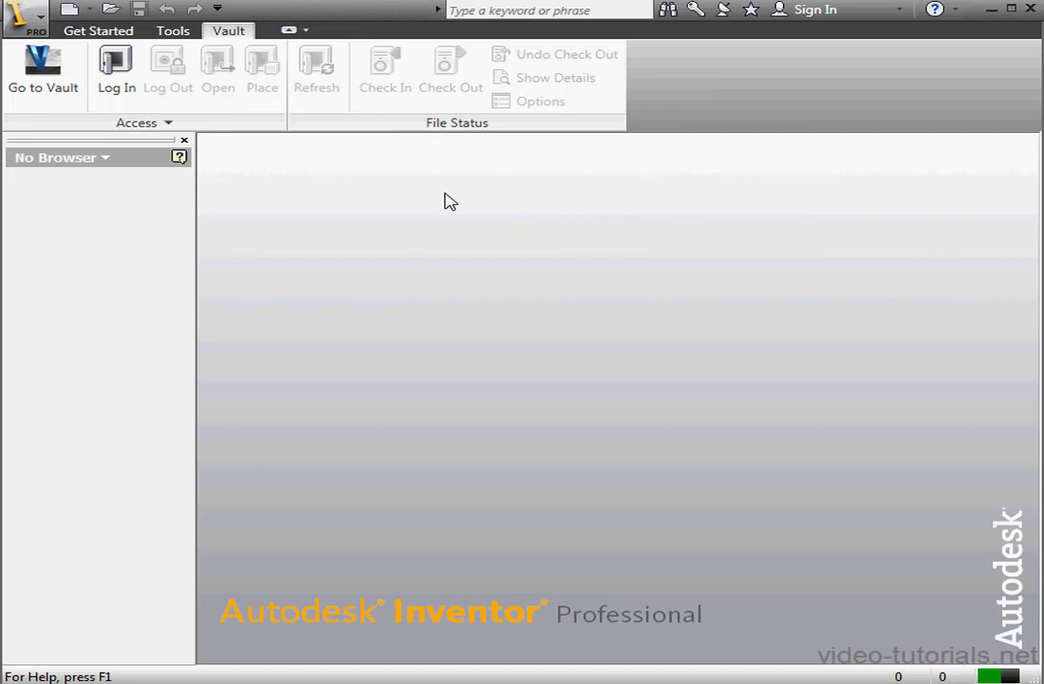
Open Base.ipt through the Quick Access Toolbar's Open dialog
left_click(108, 10)
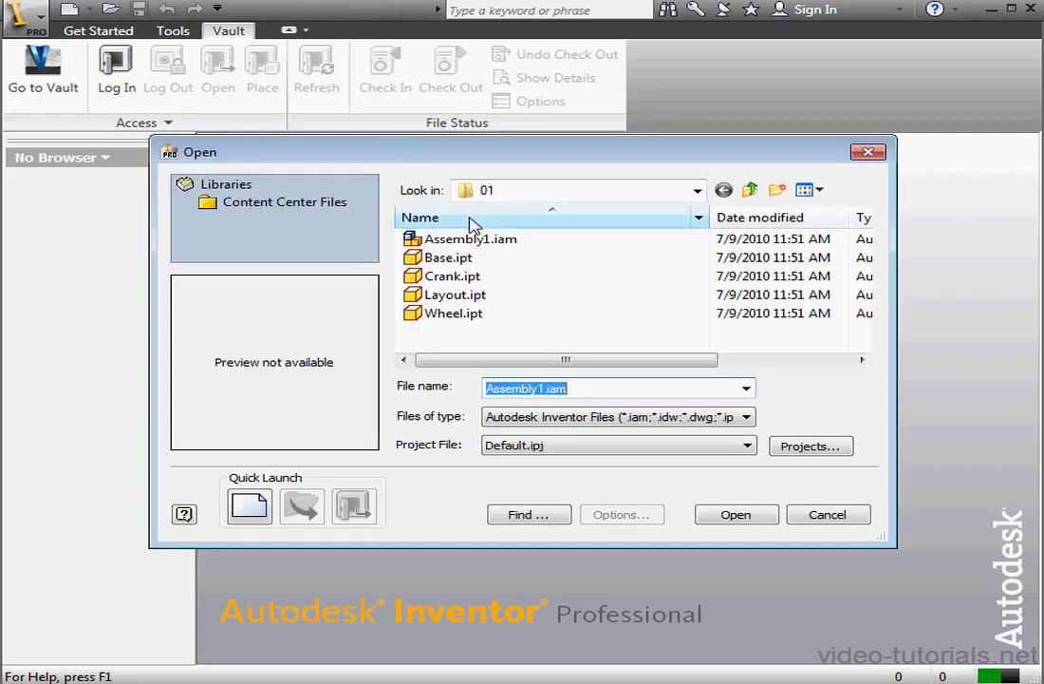
left_click(456, 258)
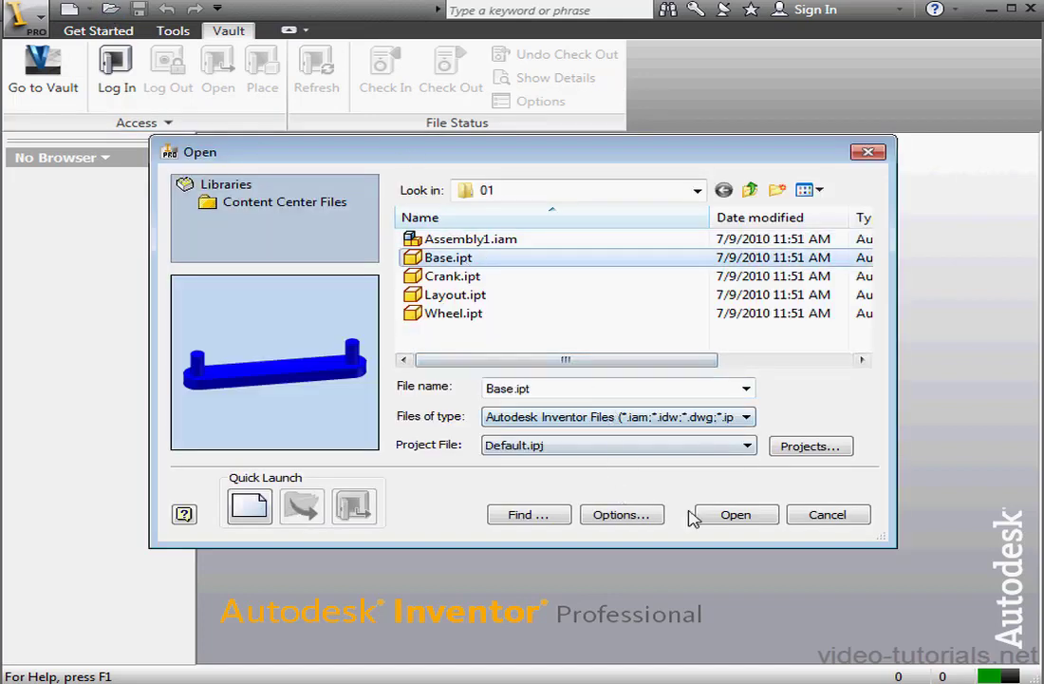
left_click(742, 518)
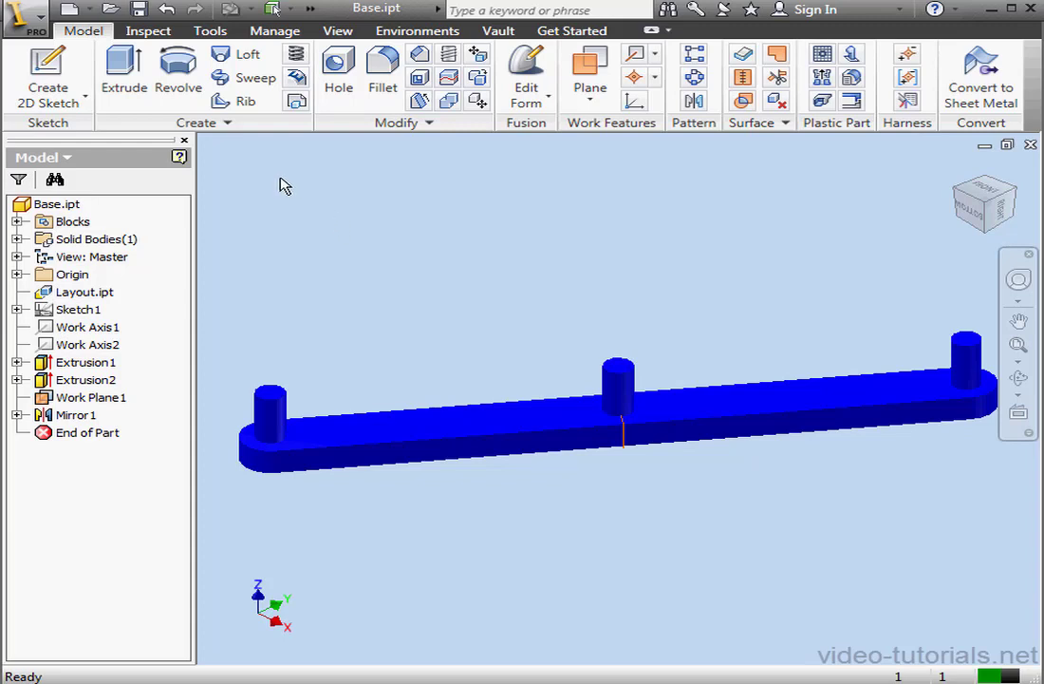
Pin and unpin the Create panel slideout, then open the F1 help page for Hole
left_click(228, 125)
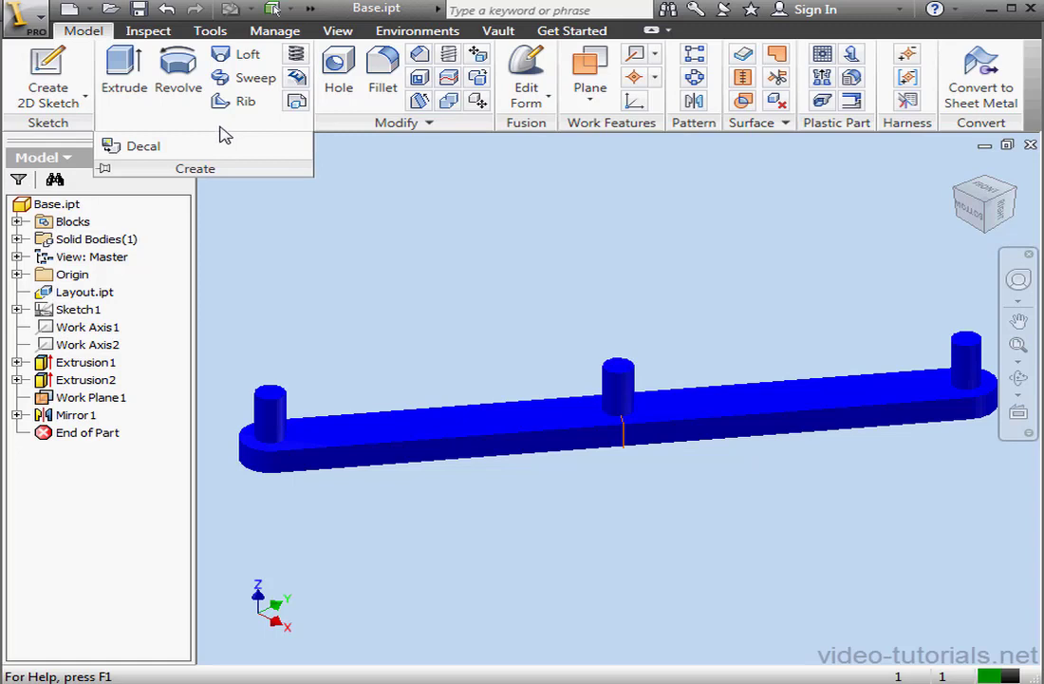
left_click(103, 169)
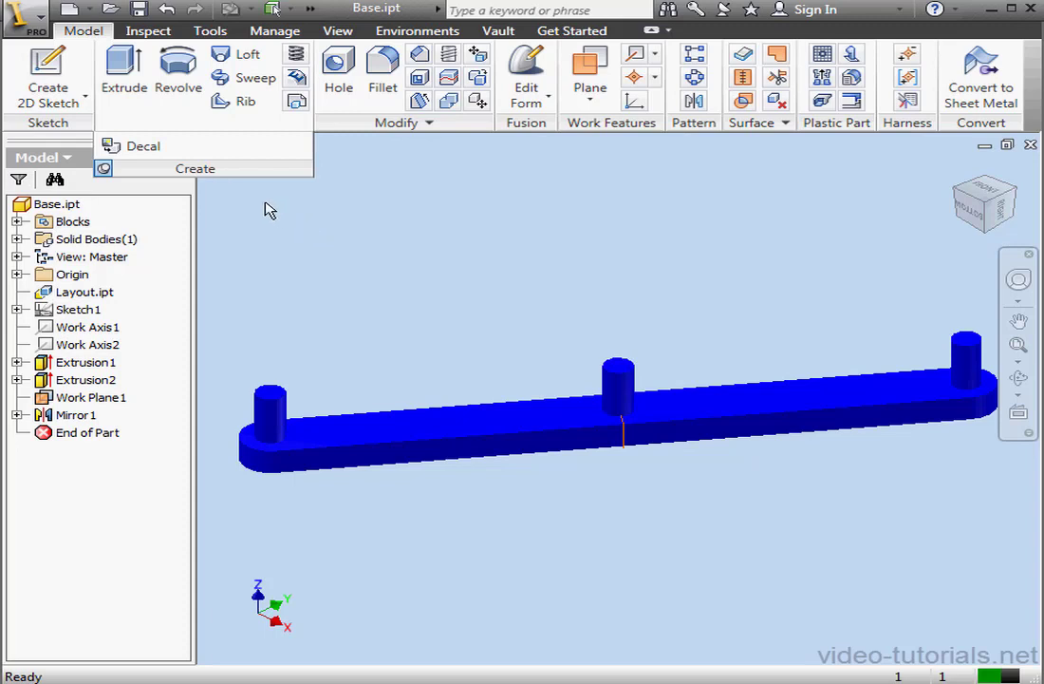
left_click(104, 169)
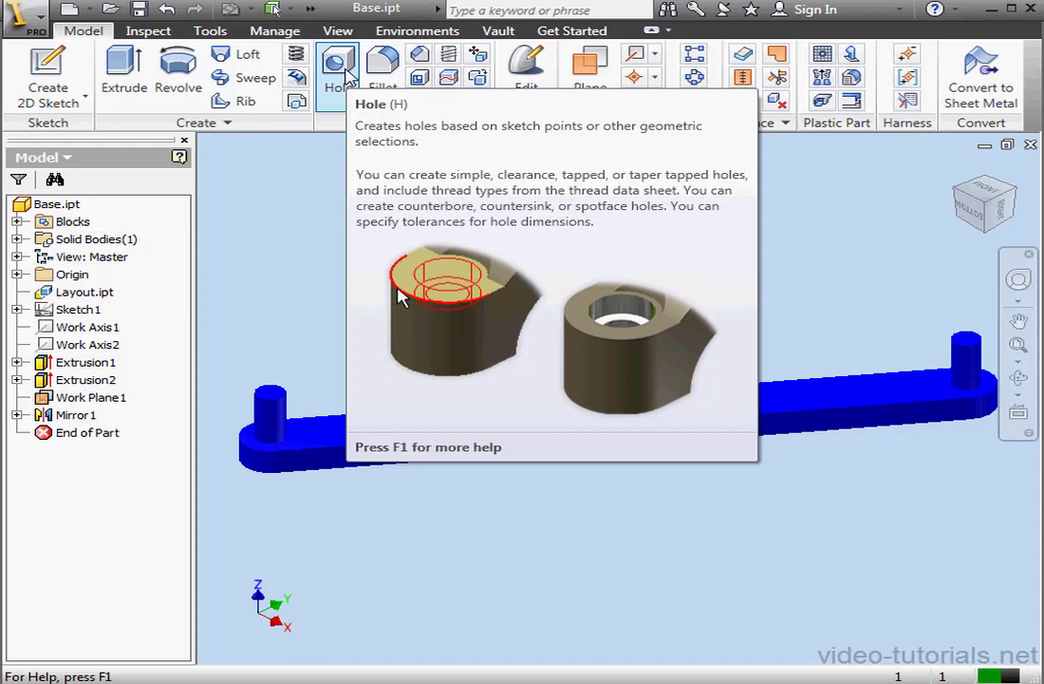
key("F1")
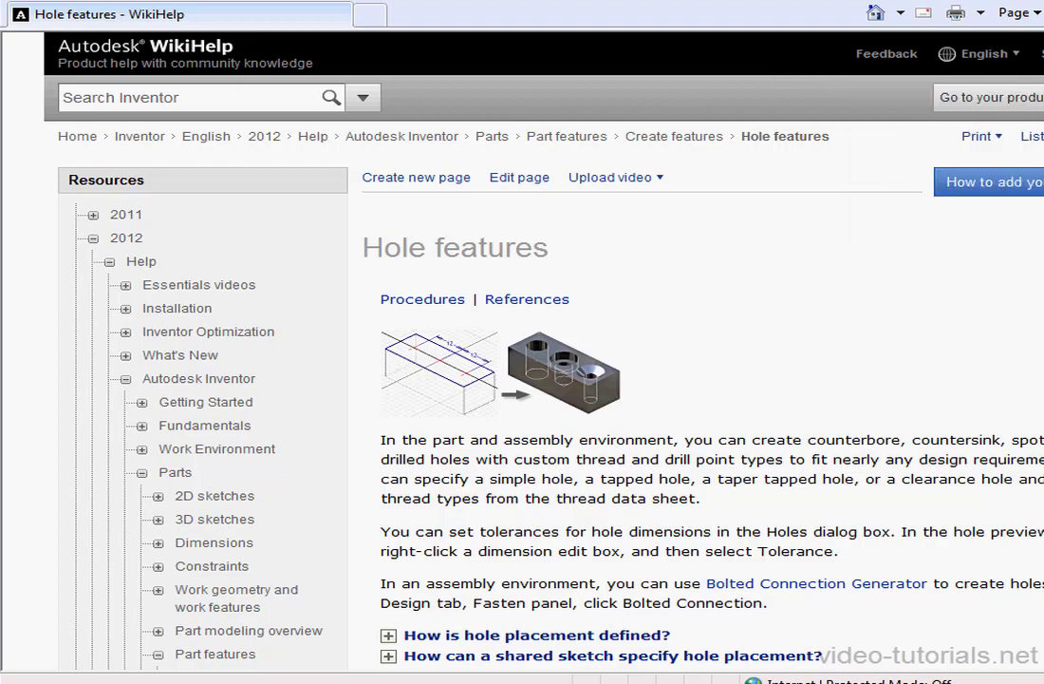
Close the WikiHelp Hole features page to get back to Base.ipt
key("alt+F4")
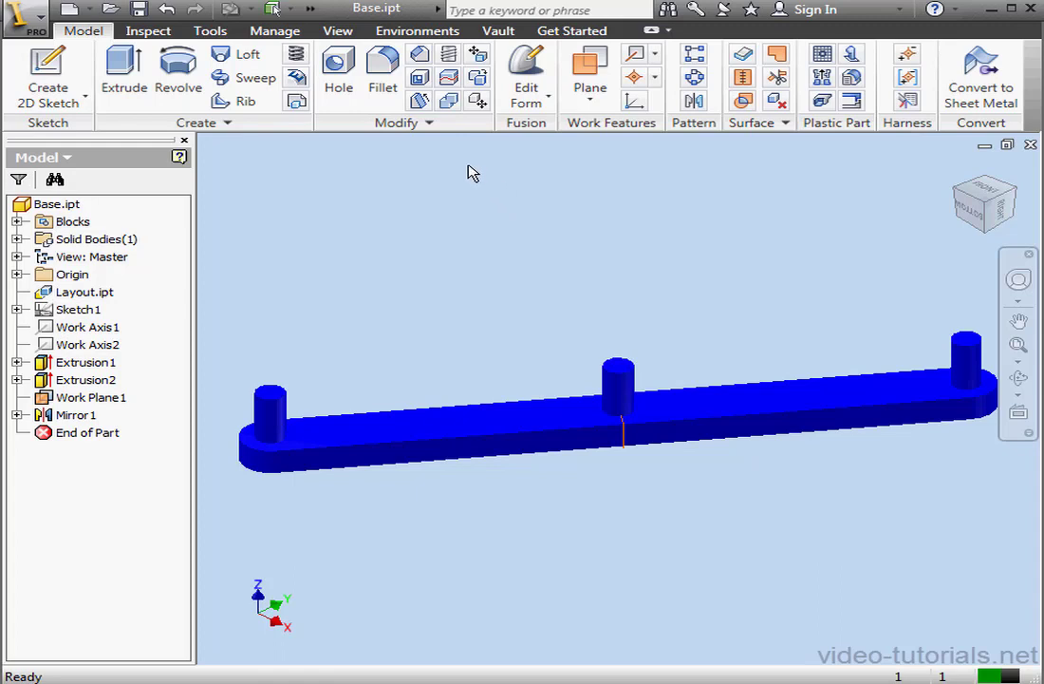
Add the Hole command to the Quick Access Toolbar and show the toolbar's overflow list
right_click(341, 61)
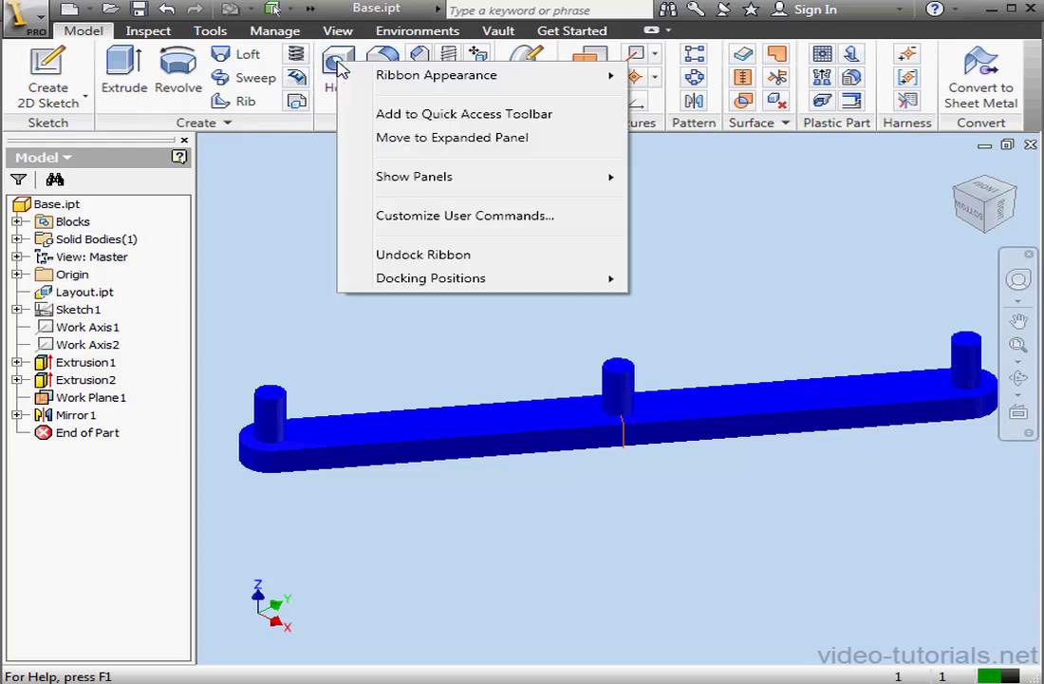
left_click(417, 114)
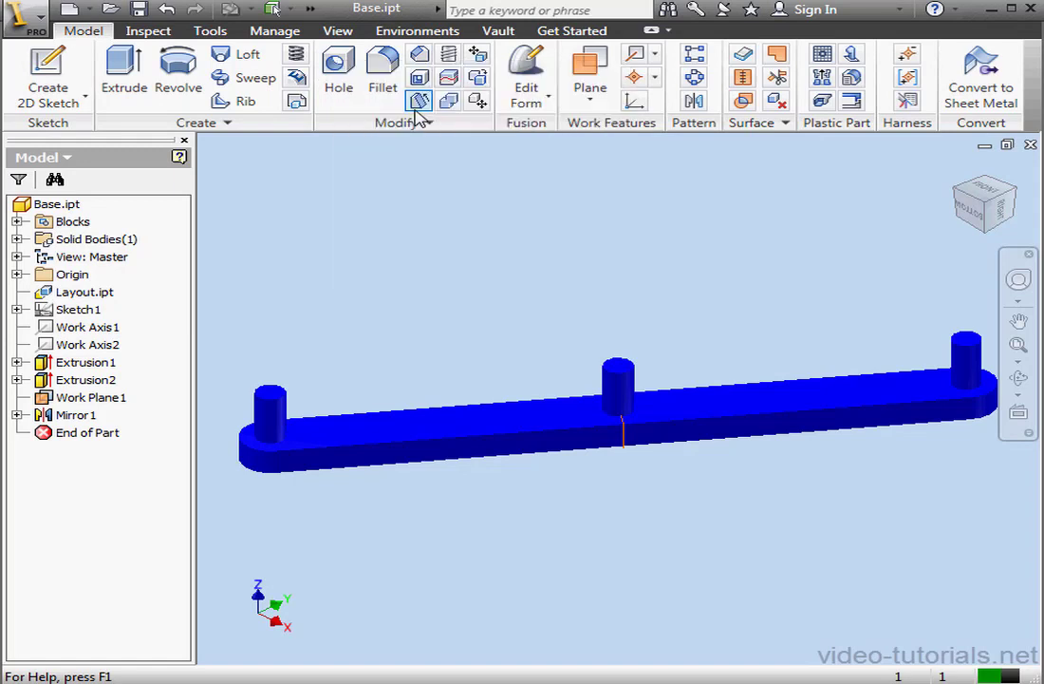
left_click(312, 8)
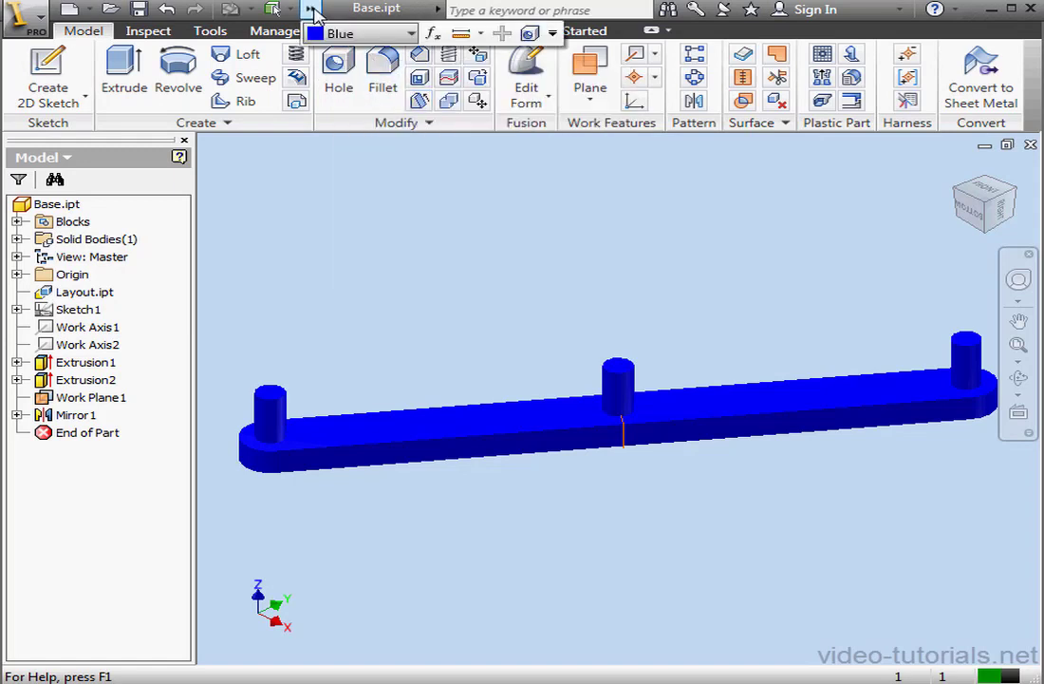
Remove Hole from the Quick Access Toolbar and move Circular Pattern into the Pattern panel's expanded section
right_click(530, 35)
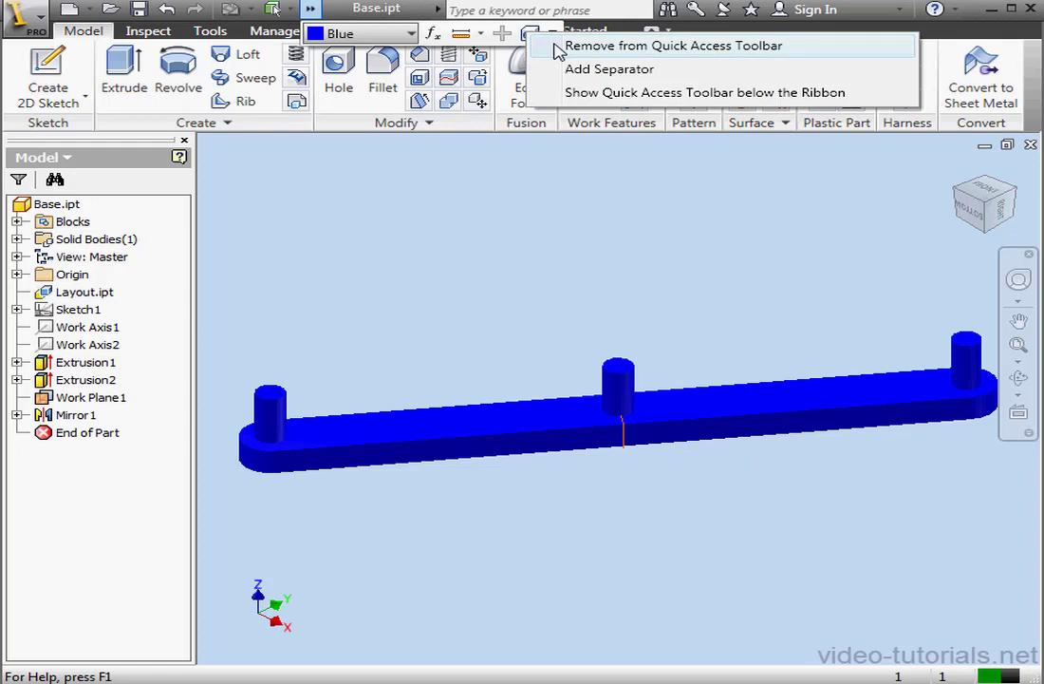
left_click(563, 47)
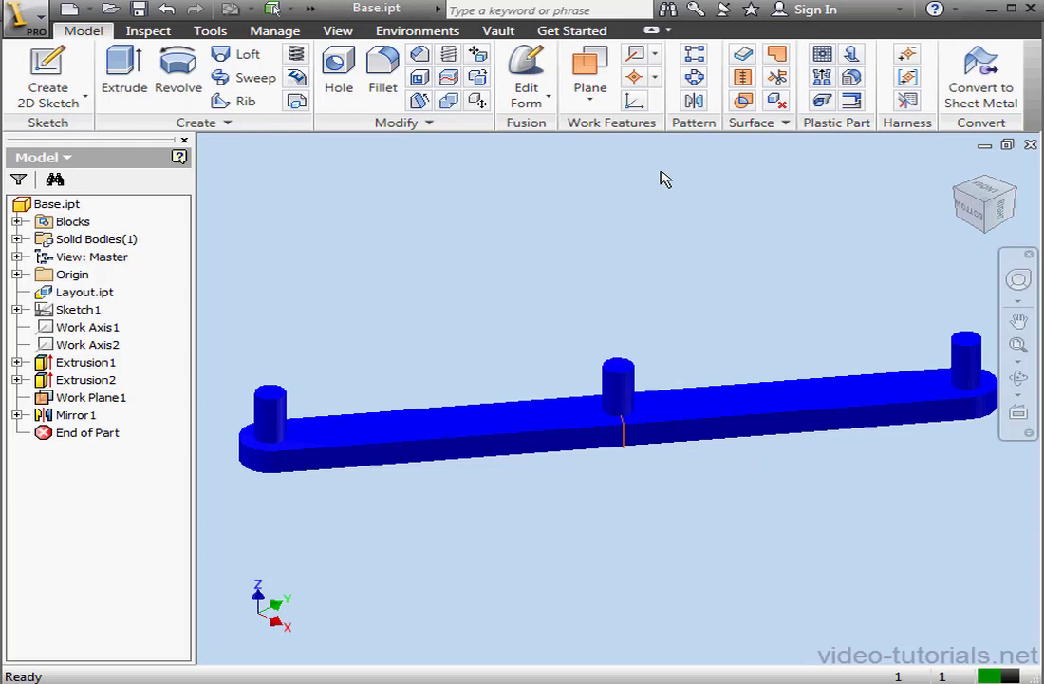
right_click(698, 82)
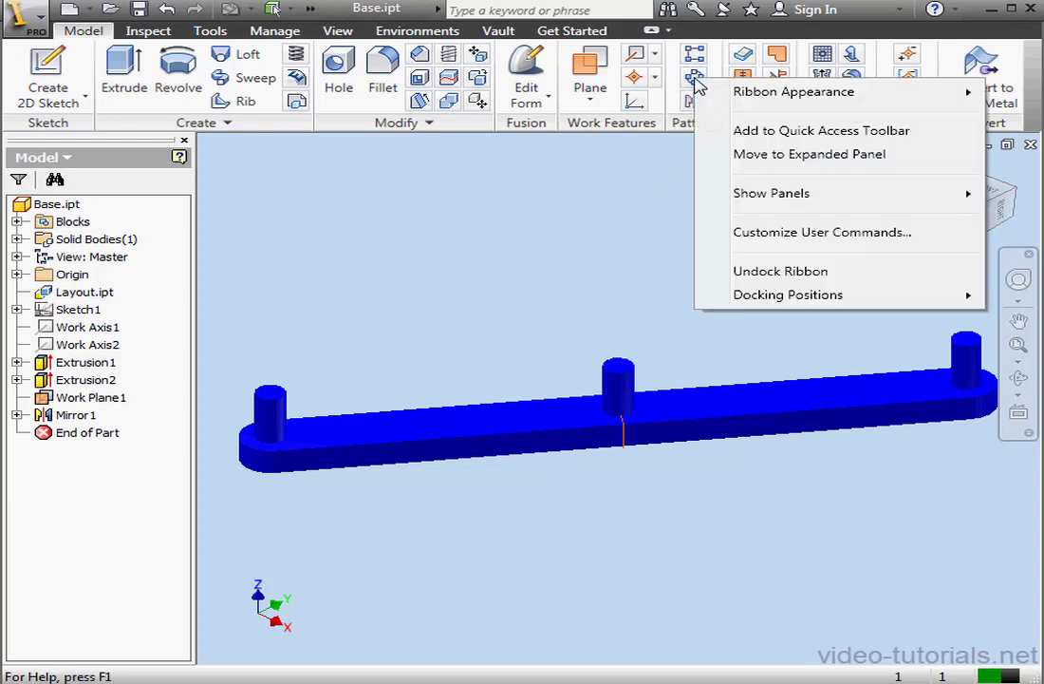
left_click(777, 156)
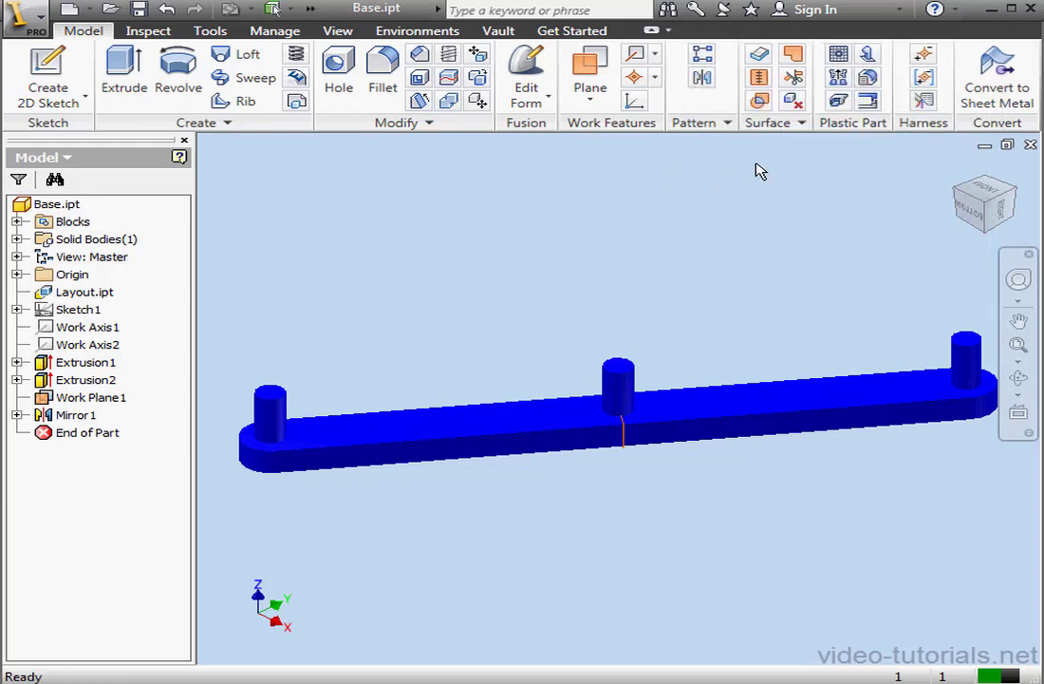
left_click(728, 124)
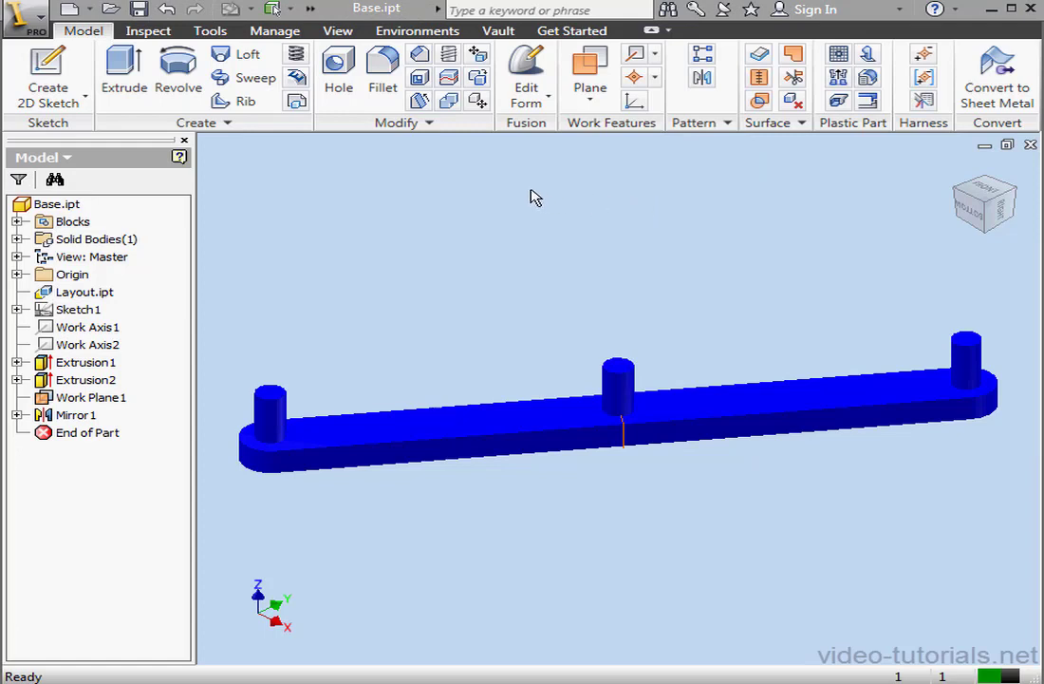
In Application Options, turn off second-level tooltips and set the tooltip delay to 3.0 seconds
left_click(212, 32)
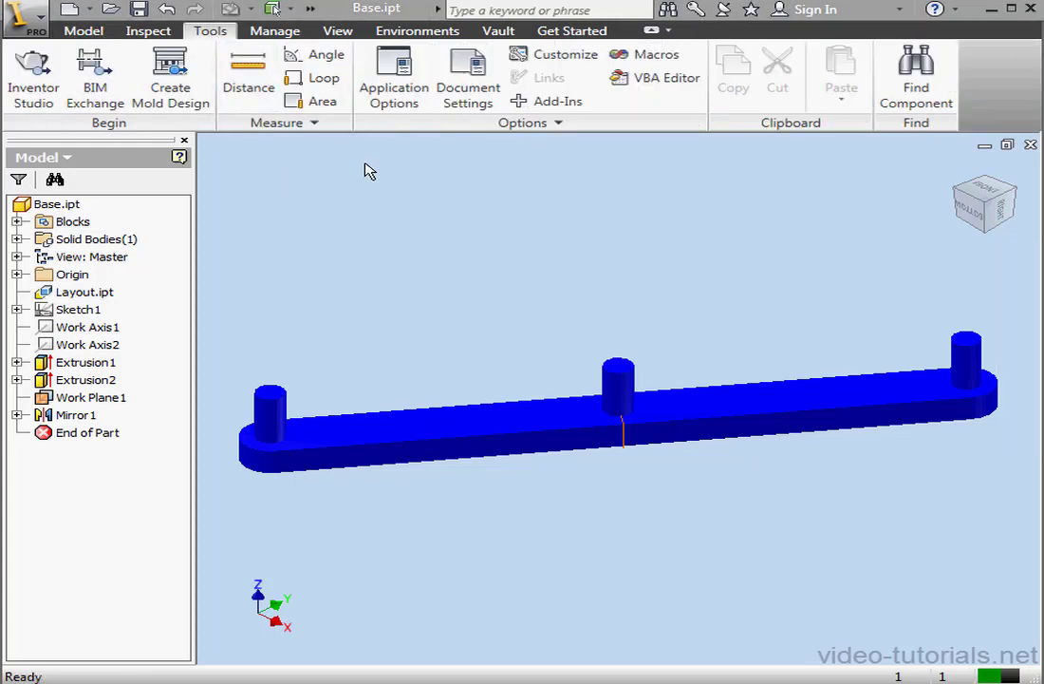
left_click(392, 86)
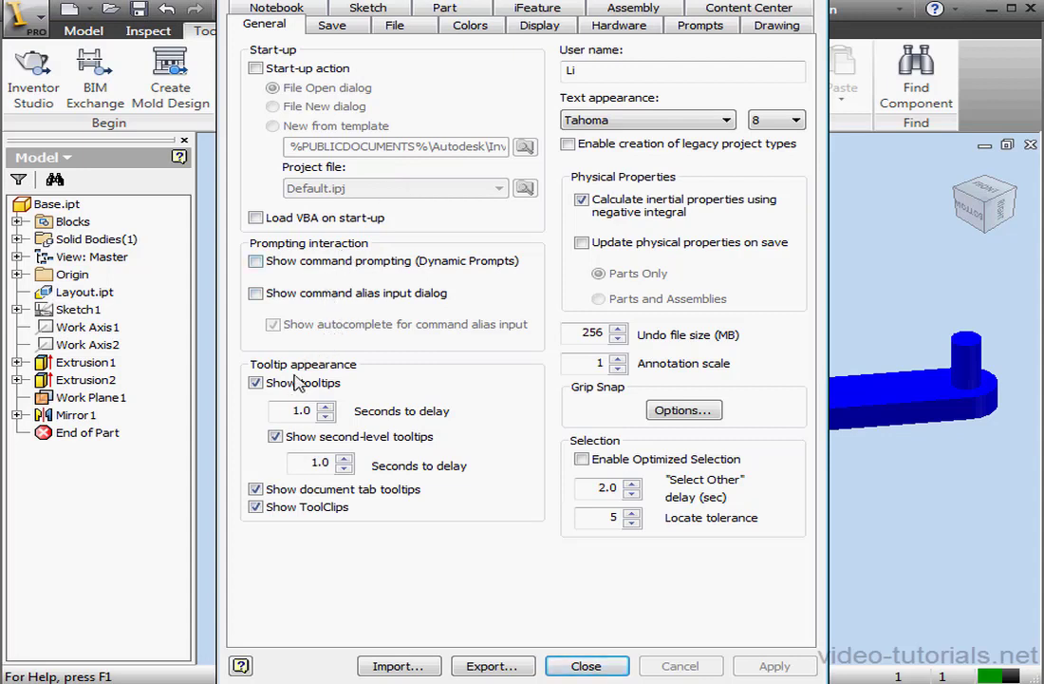
left_click(276, 436)
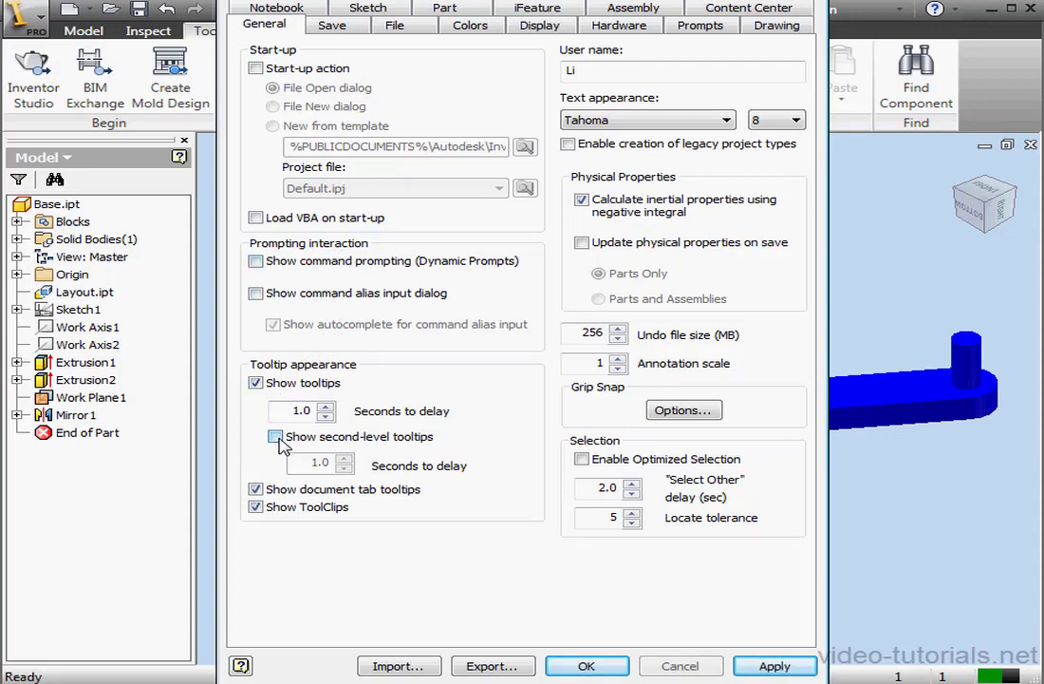
left_click(325, 408)
left_click(326, 408)
left_click(326, 408)
left_click(326, 408)
left_click(326, 409)
left_click(326, 408)
left_click(326, 409)
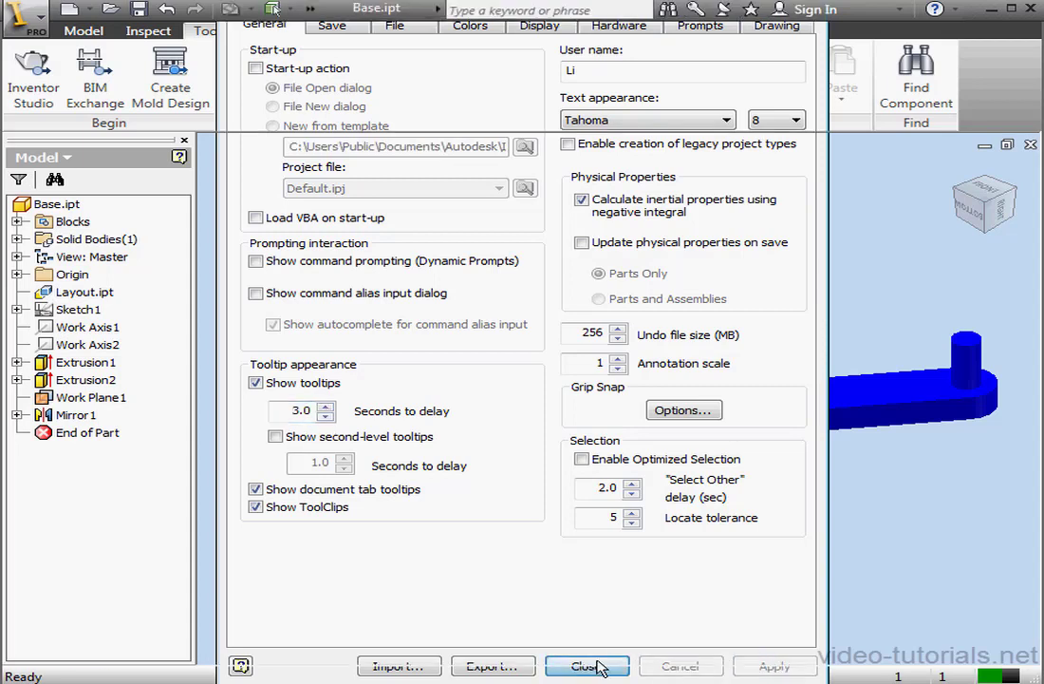
left_click(592, 664)
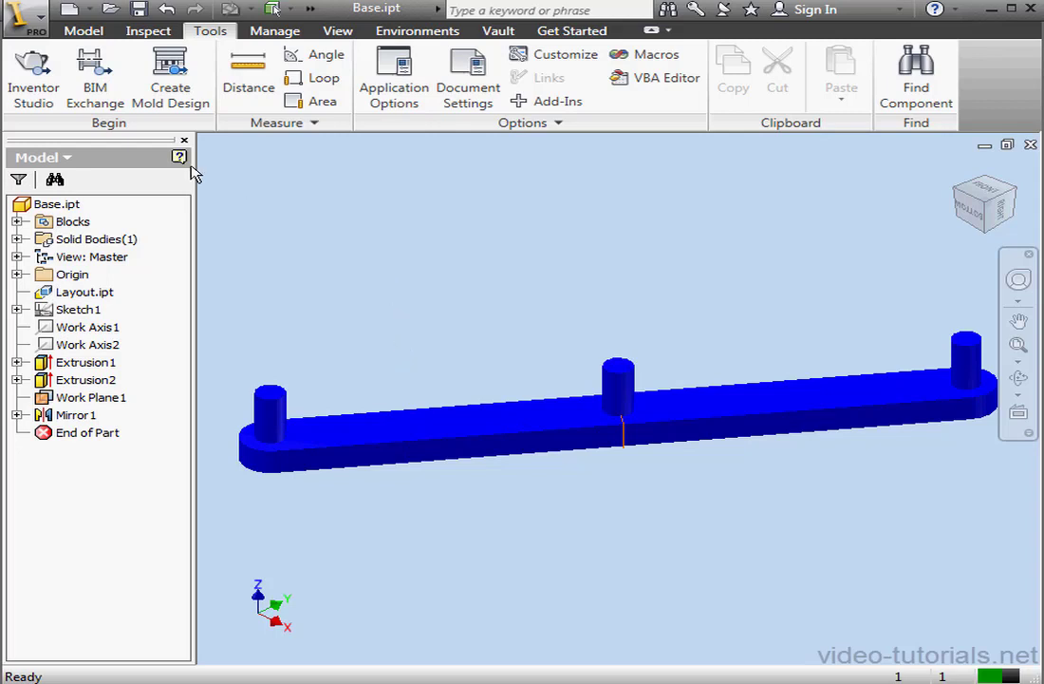
On the Model tab, add 2D Sketches, Activate Contact Solver, Add Form and Add-Ins as user commands
left_click(79, 30)
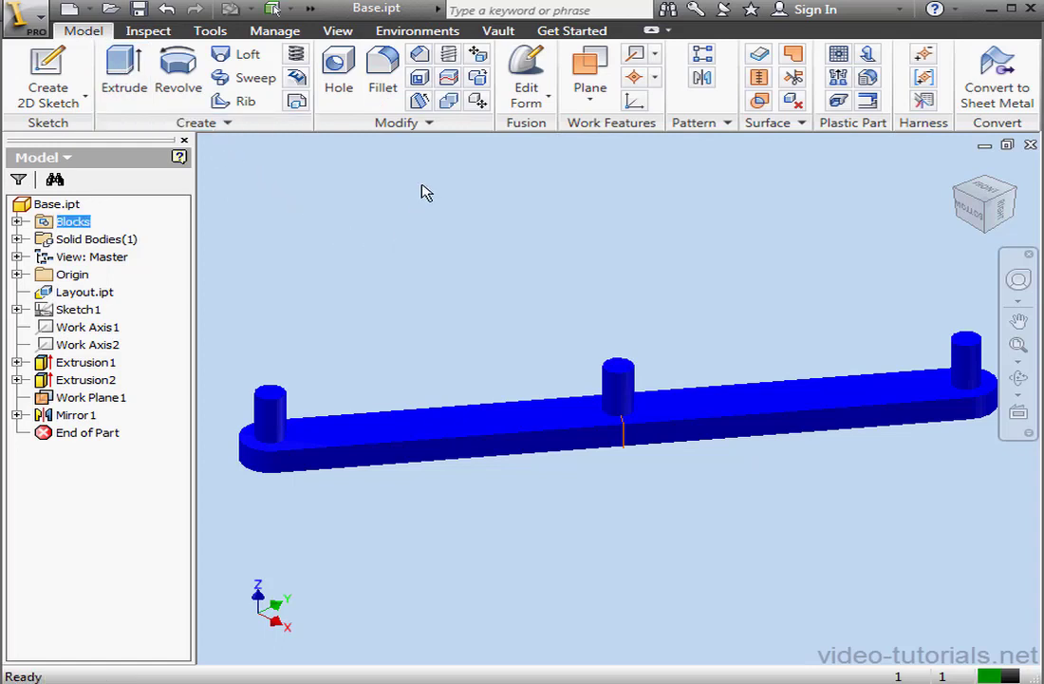
right_click(393, 130)
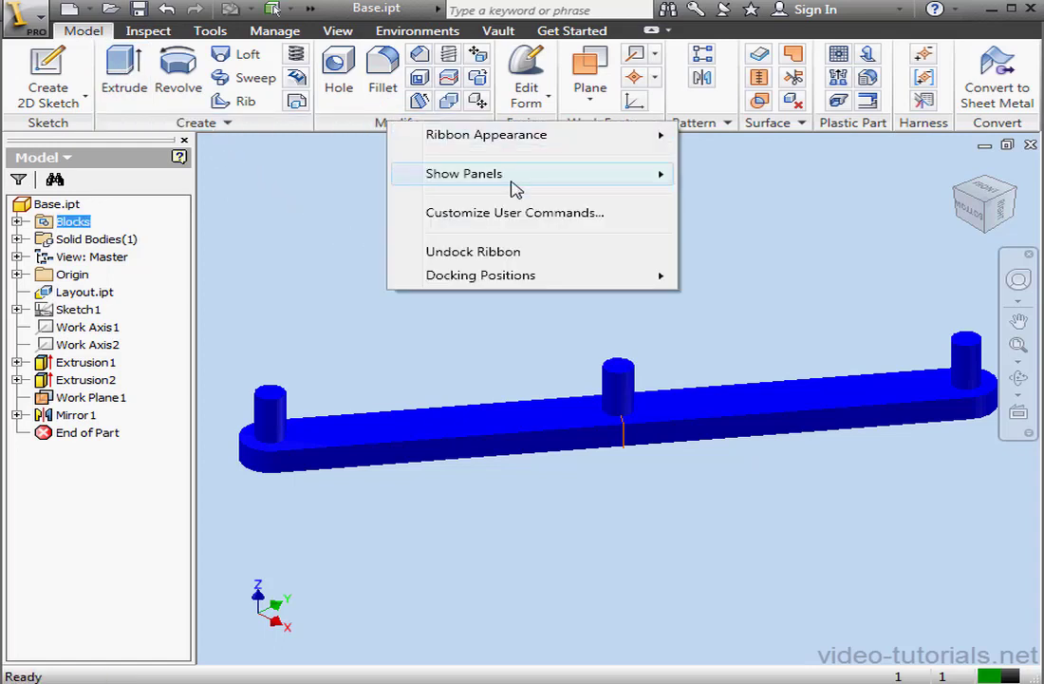
left_click(520, 214)
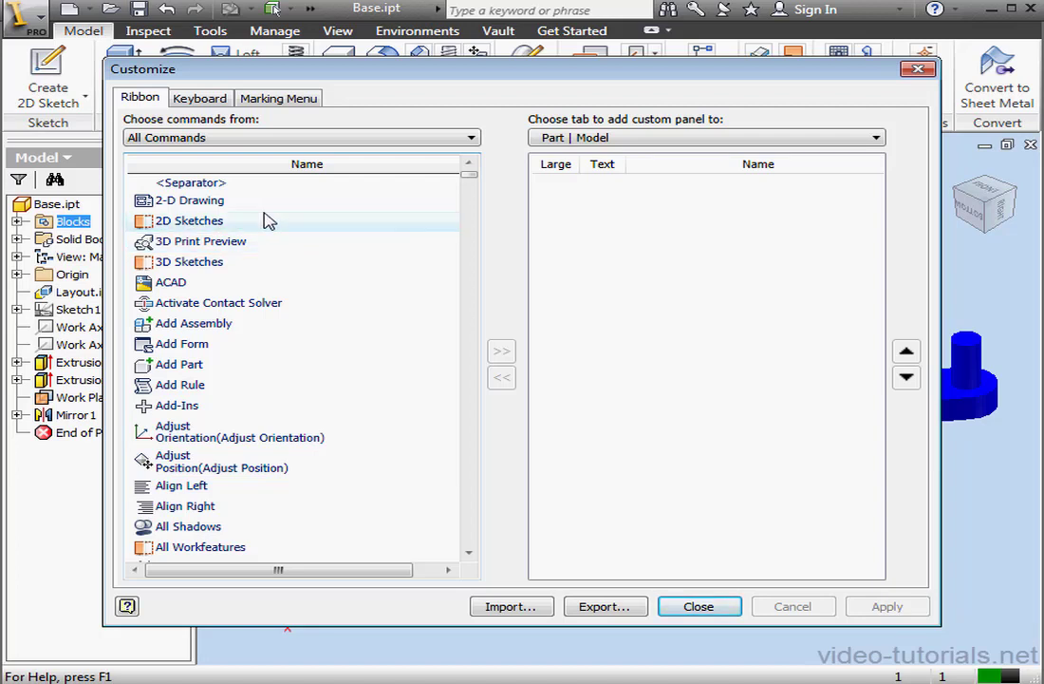
left_click(205, 221)
left_click(503, 352)
left_click(231, 283)
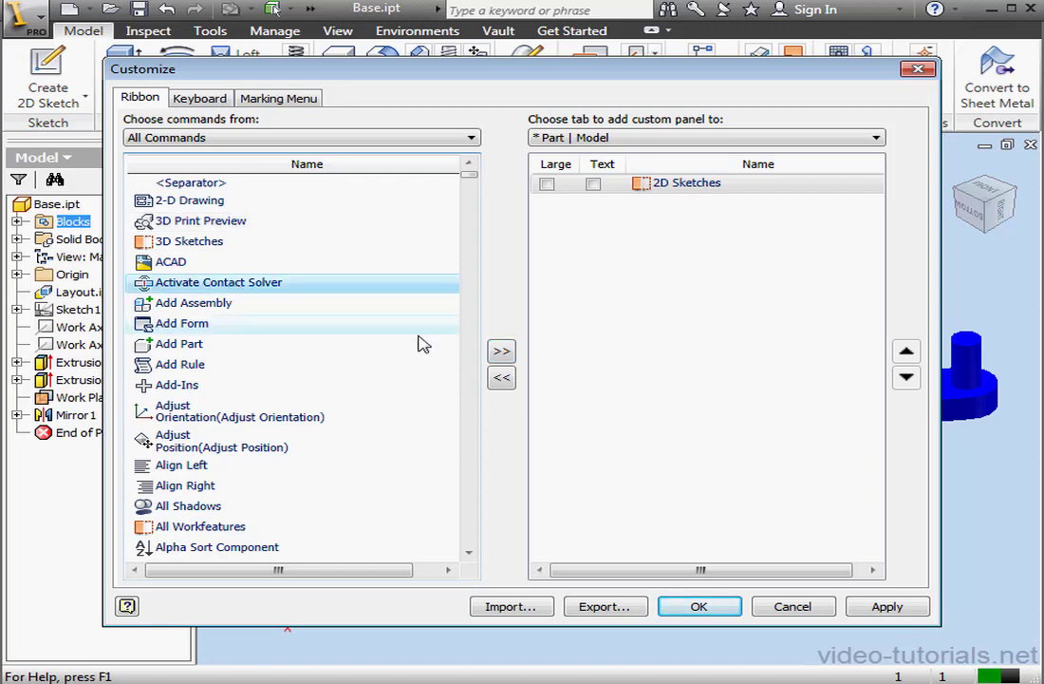
left_click(502, 350)
left_click(195, 303)
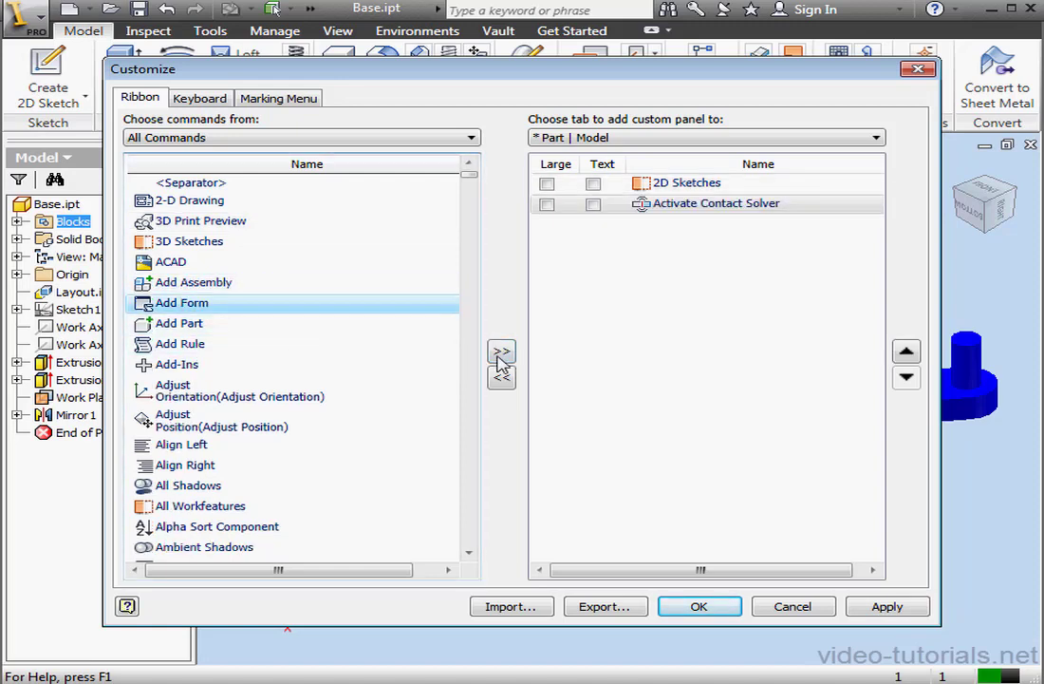
left_click(501, 351)
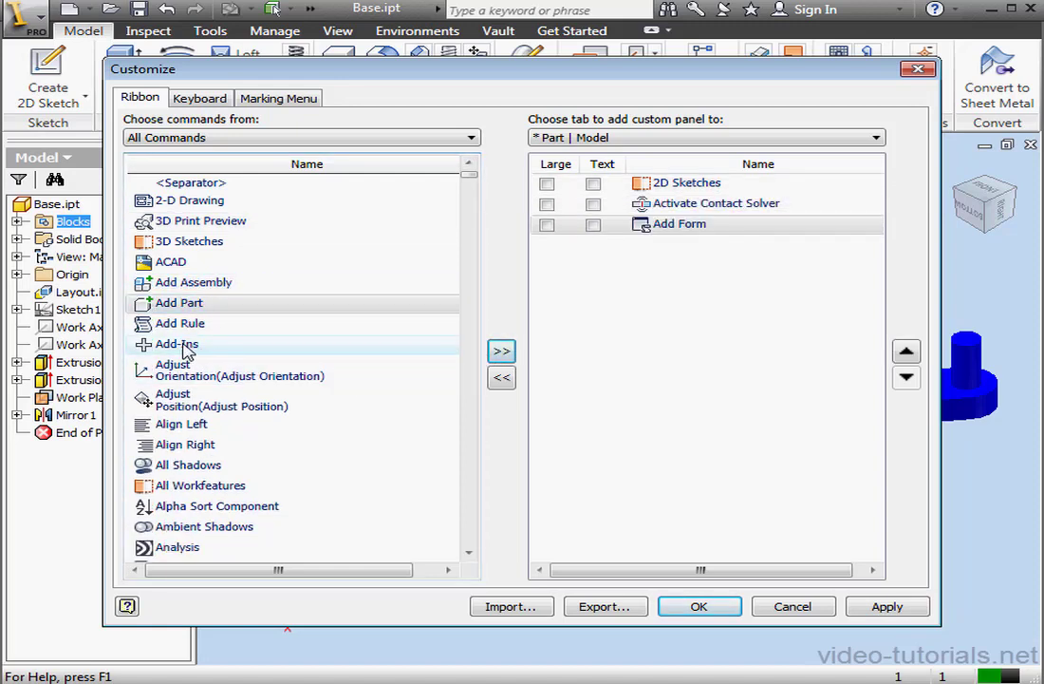
left_click(228, 347)
left_click(501, 351)
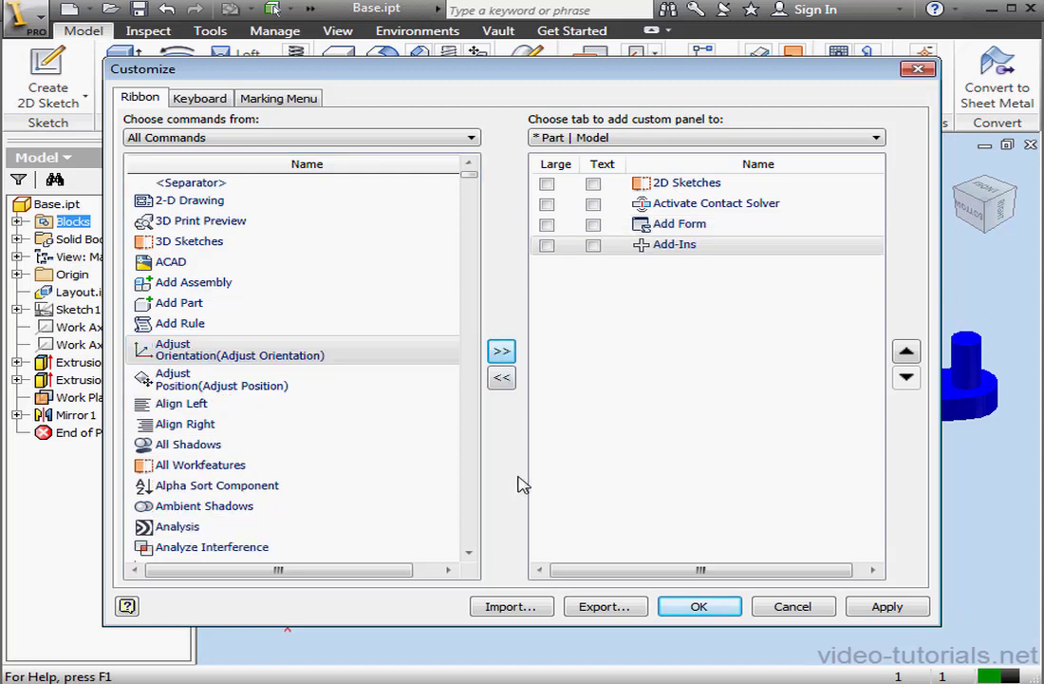
Add Analysis and Analyze Interference to the custom panel and confirm the User Commands panel
left_click(469, 553)
left_click(469, 553)
left_click(469, 553)
left_click(469, 553)
left_click(469, 553)
left_click(469, 553)
left_click(469, 553)
left_click(226, 386)
left_click(500, 351)
left_click(242, 387)
left_click(500, 351)
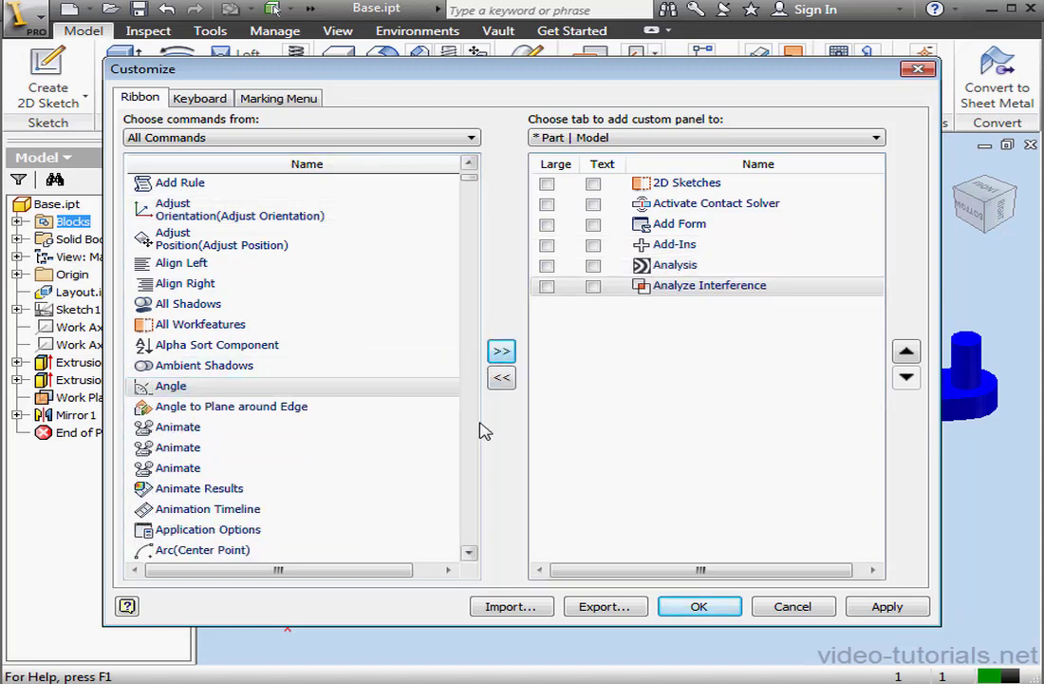
left_click(701, 606)
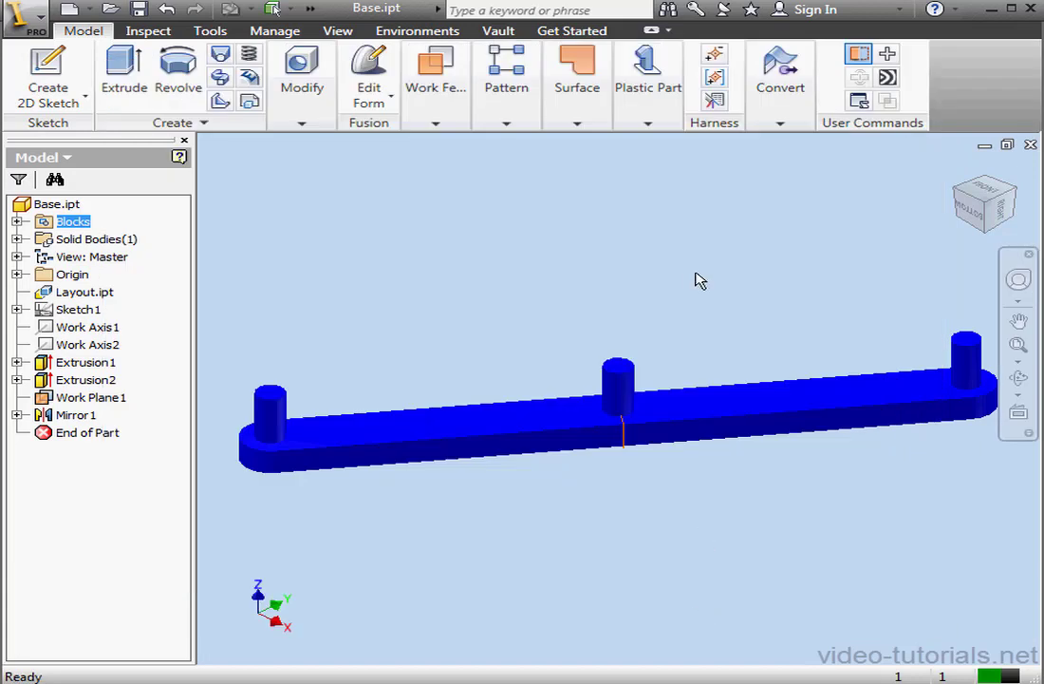
Uncheck User Commands under the ribbon's Show Panels menu to hide that panel
left_click(591, 108)
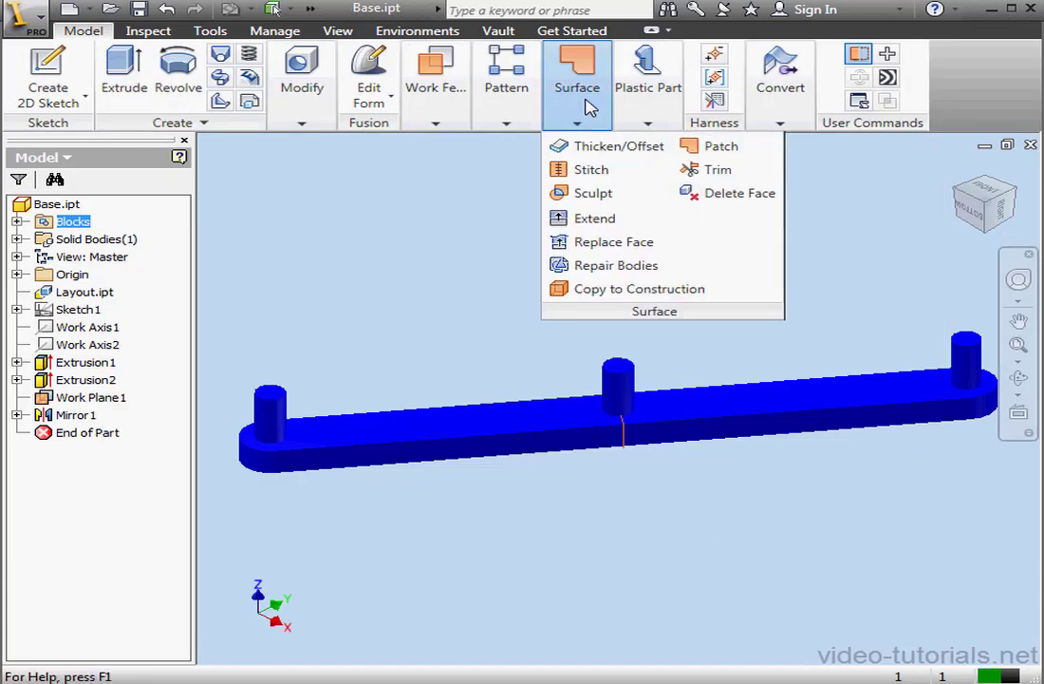
right_click(589, 104)
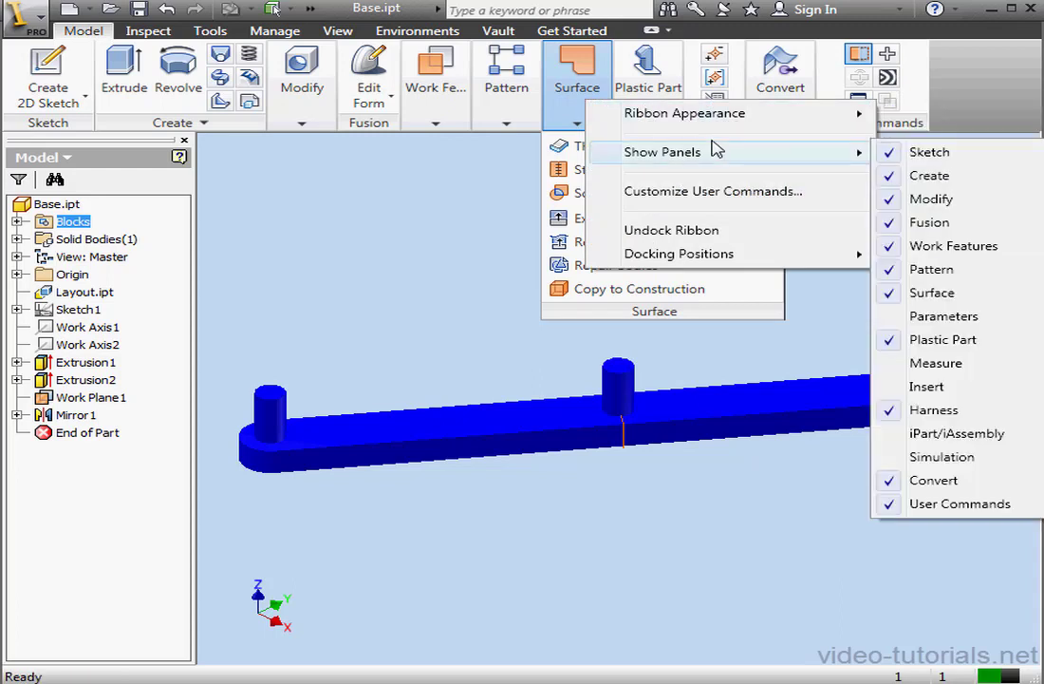
mouse_move(802, 160)
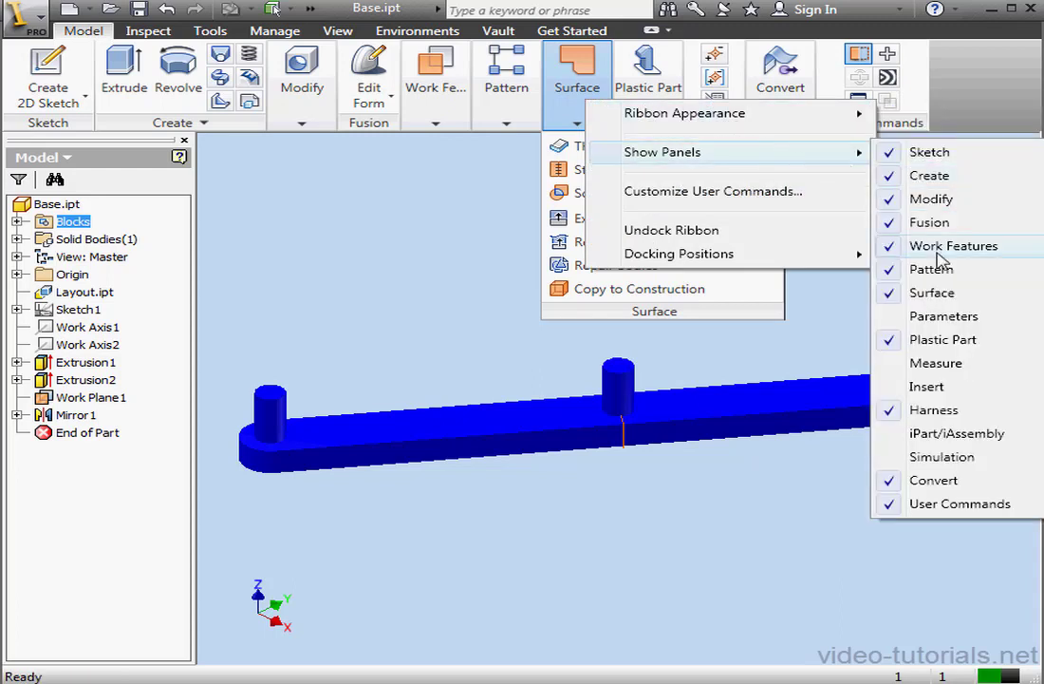
left_click(945, 503)
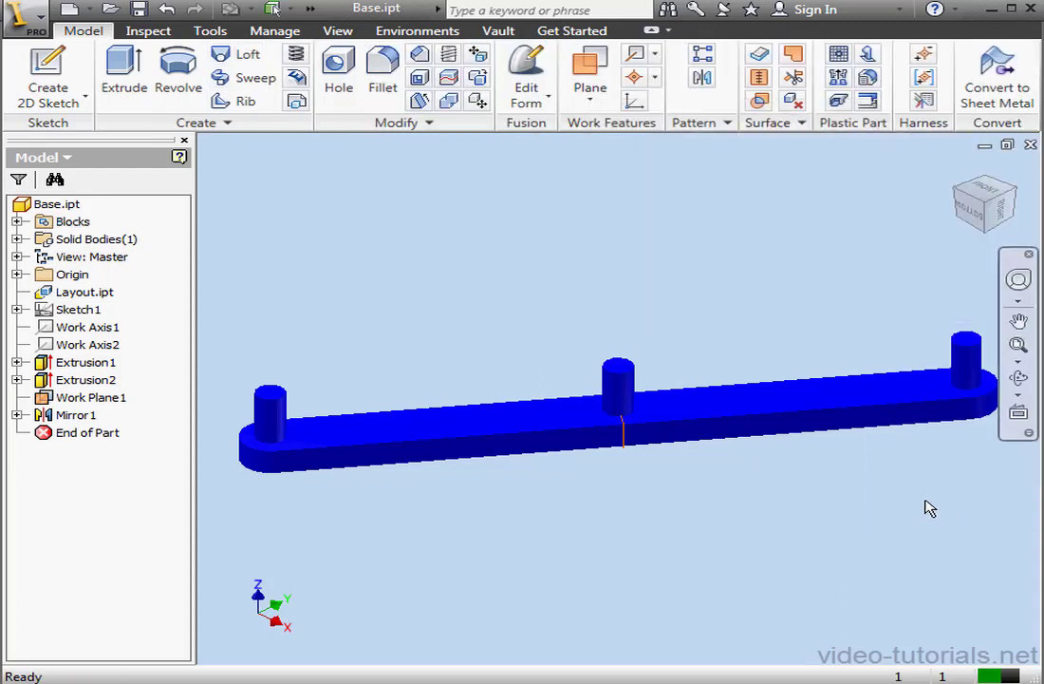
Remove all six commands from the Part Model custom panel, then reopen Customize User Commands
right_click(514, 102)
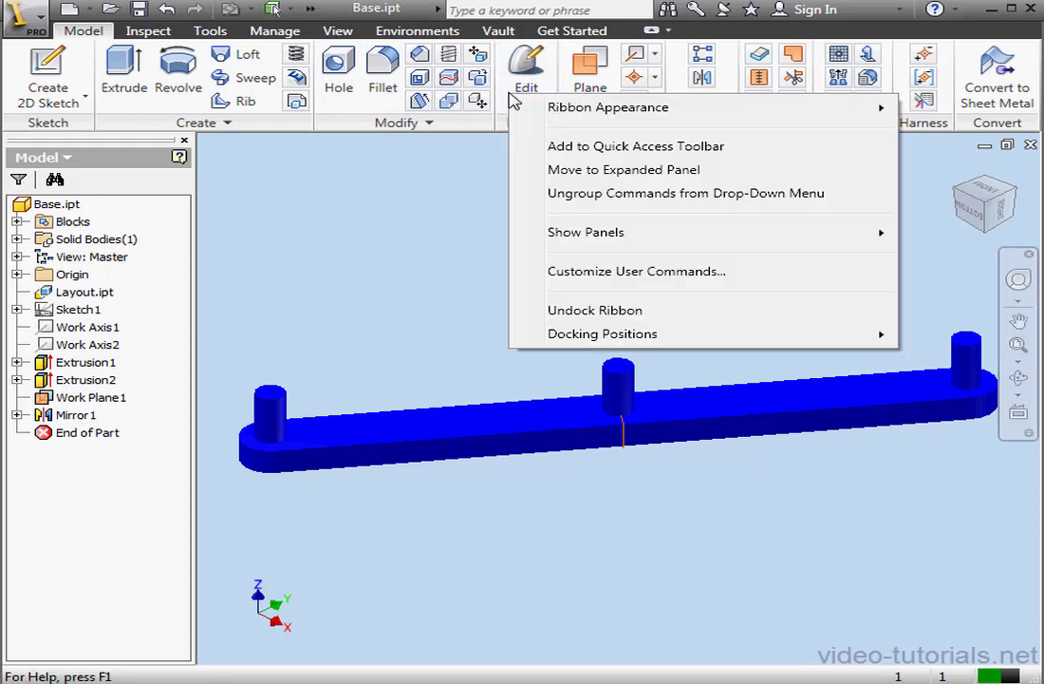
left_click(636, 275)
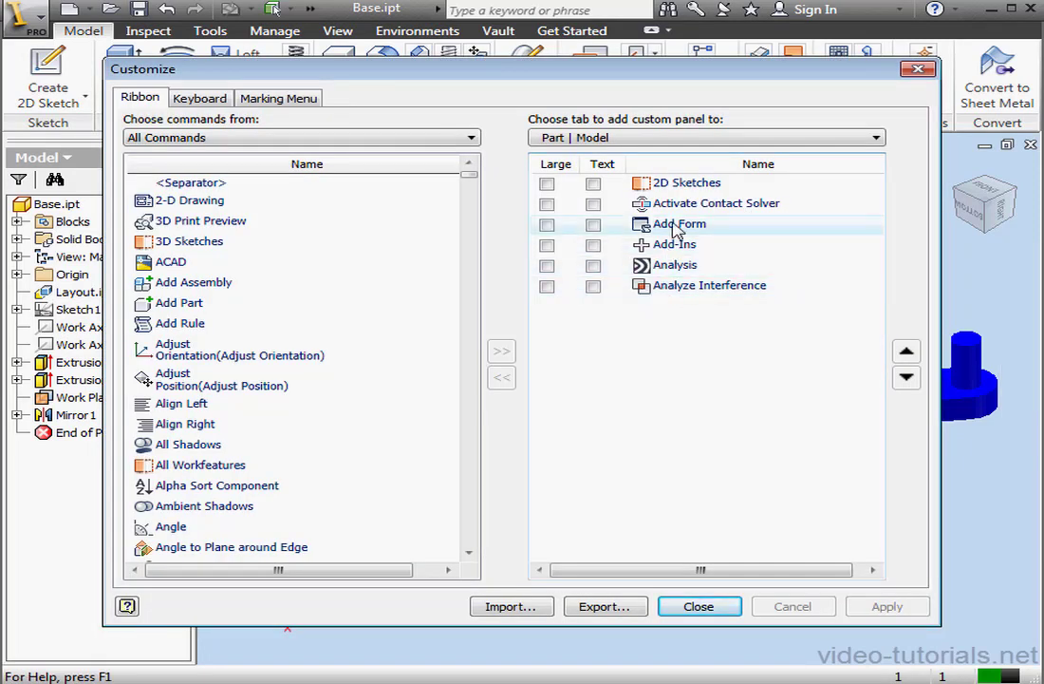
left_click(729, 185)
left_click(715, 287, "shift")
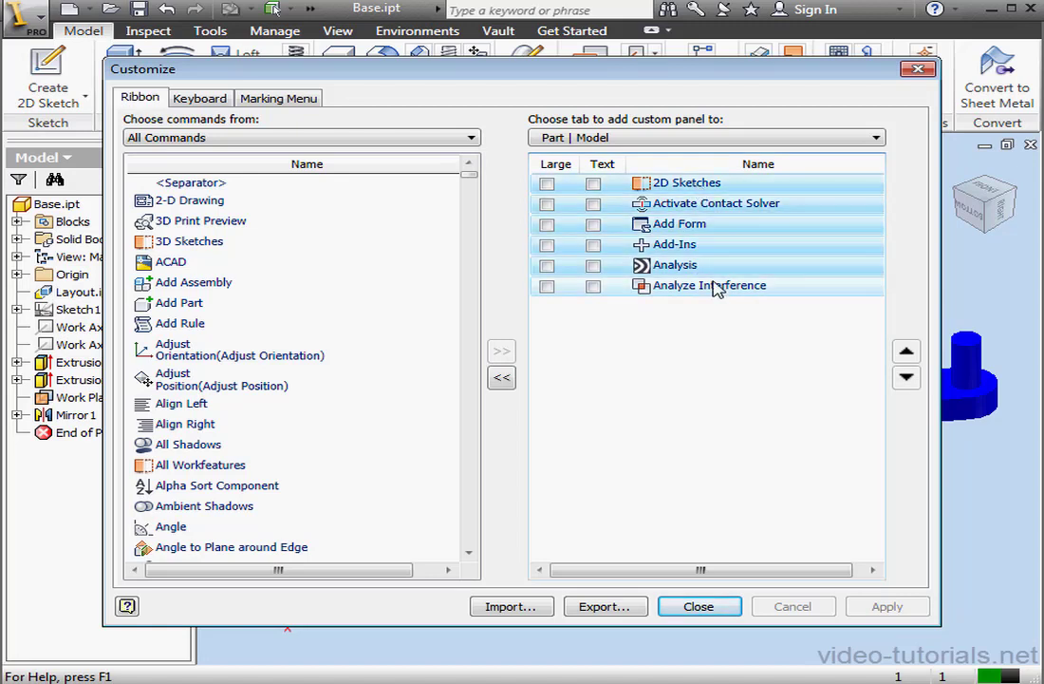
left_click(501, 379)
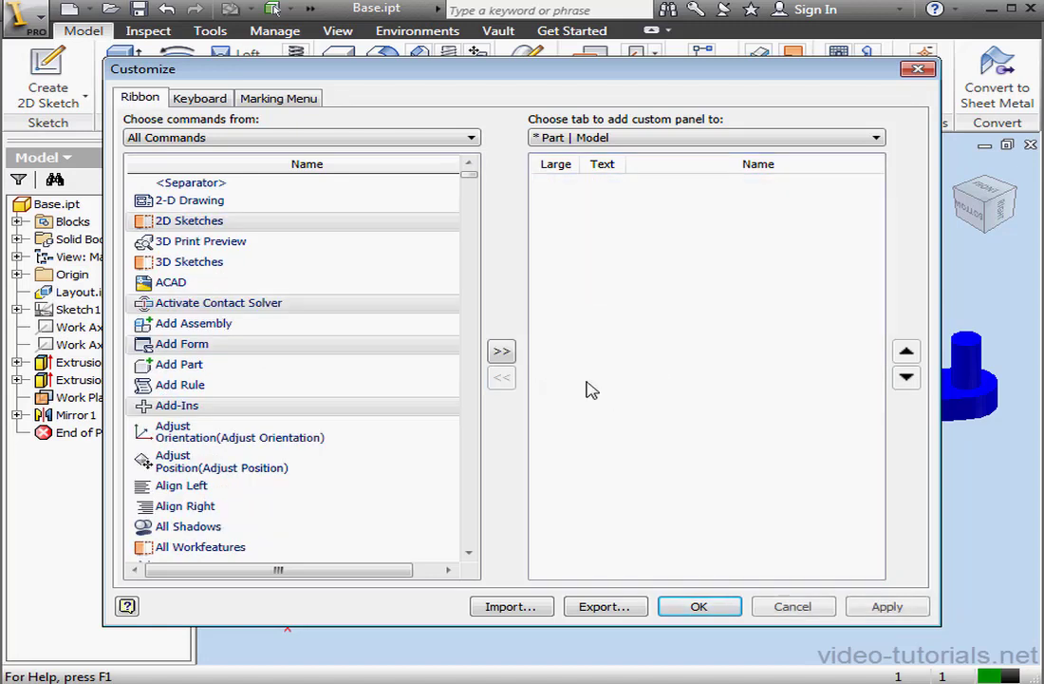
left_click(699, 607)
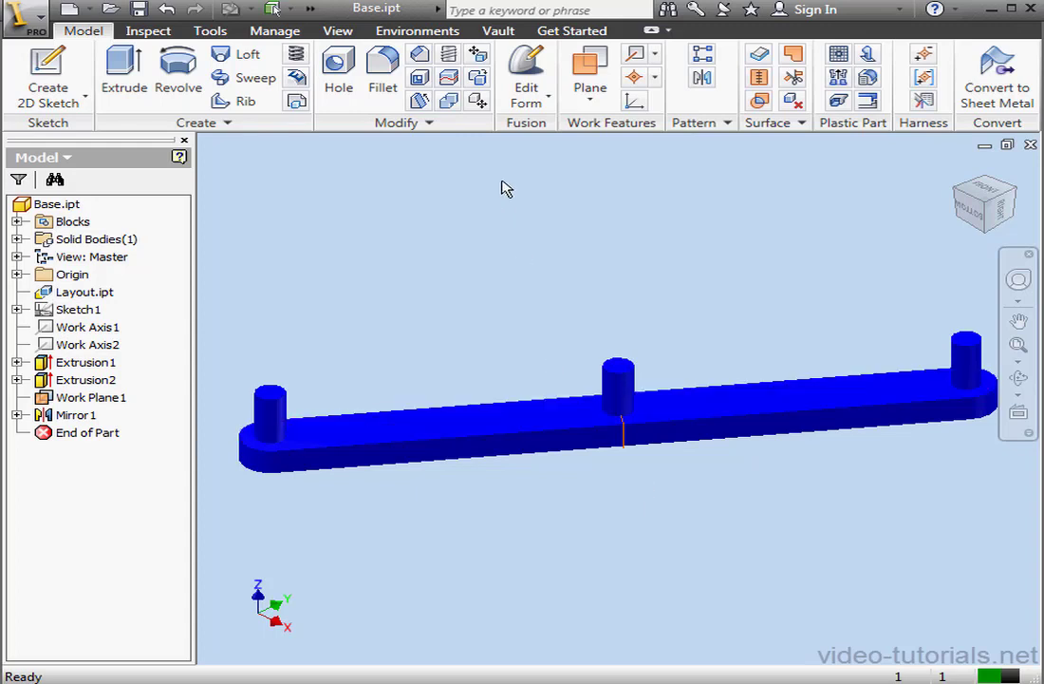
right_click(489, 88)
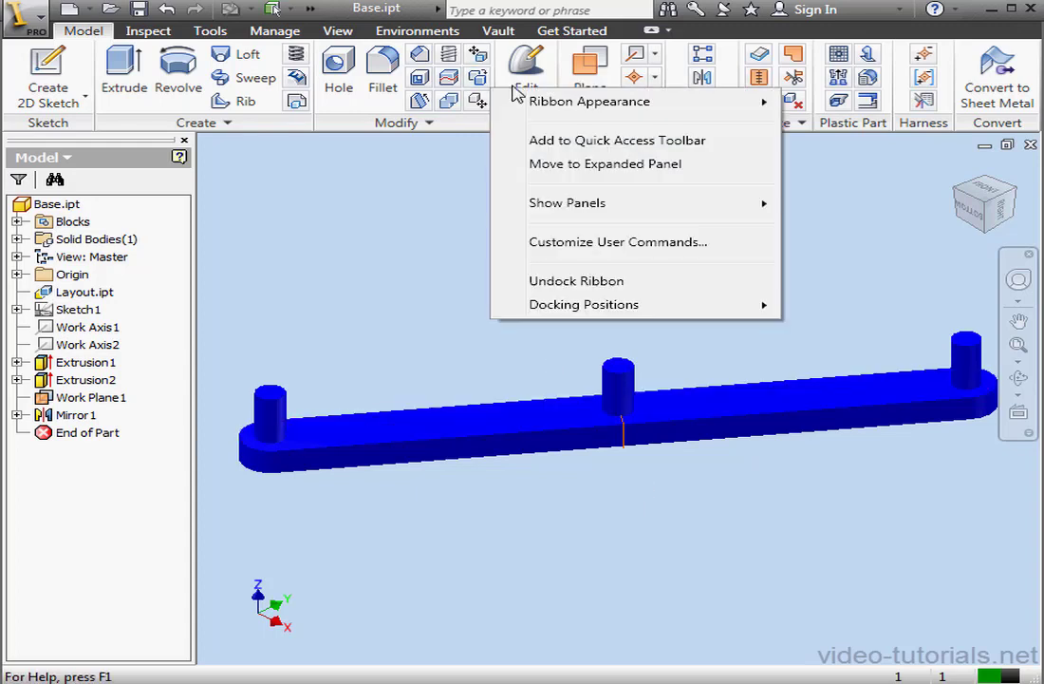
left_click(608, 245)
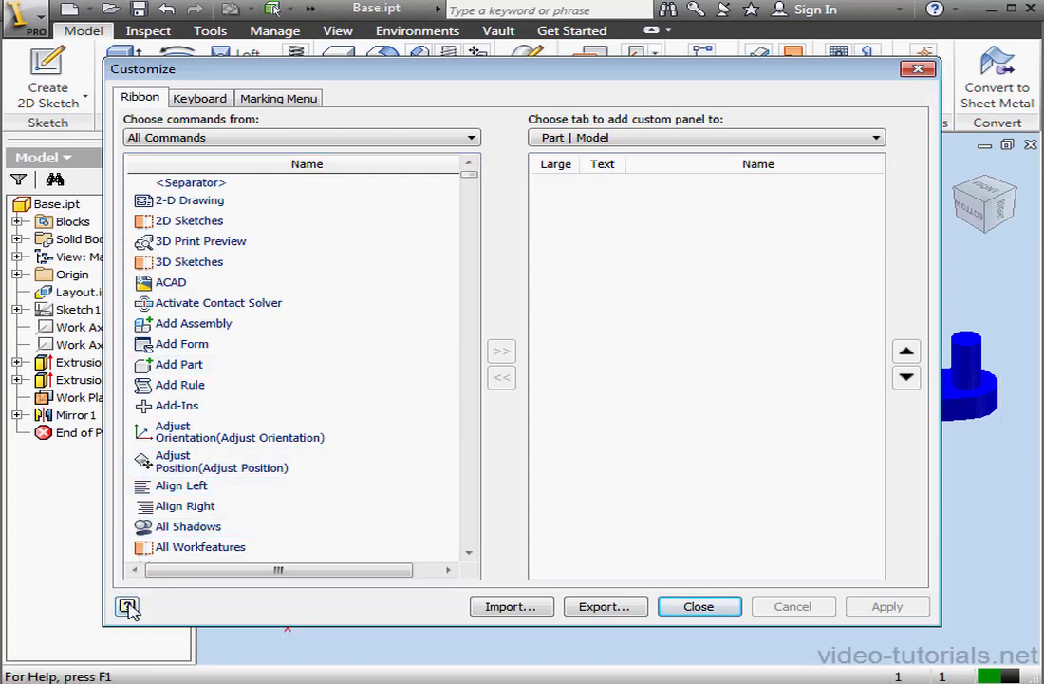
left_click(129, 609)
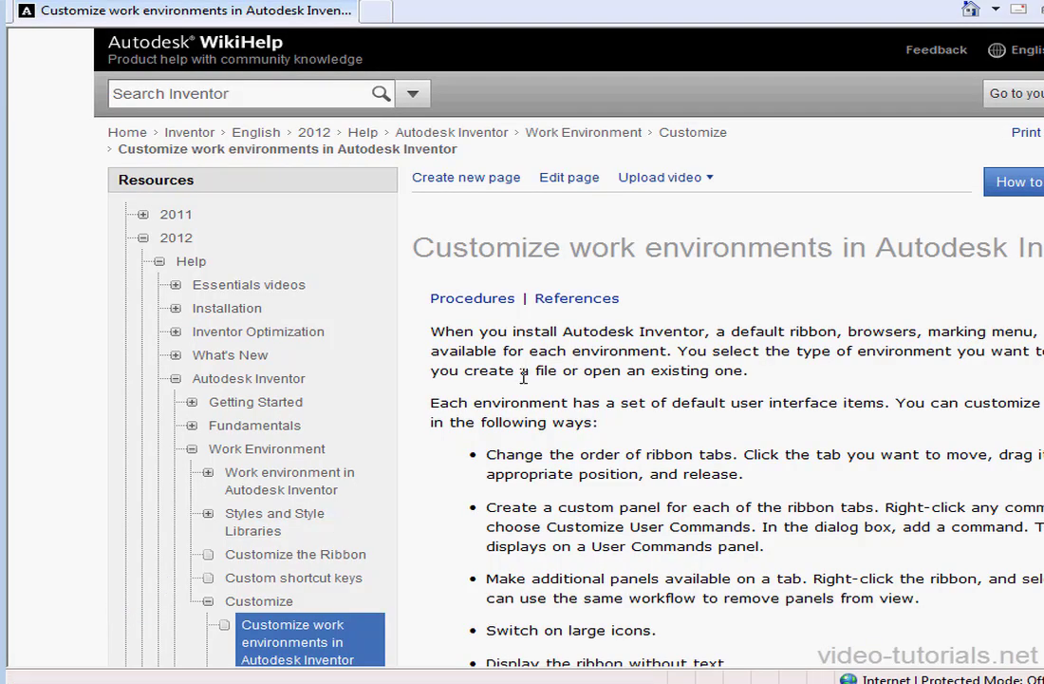